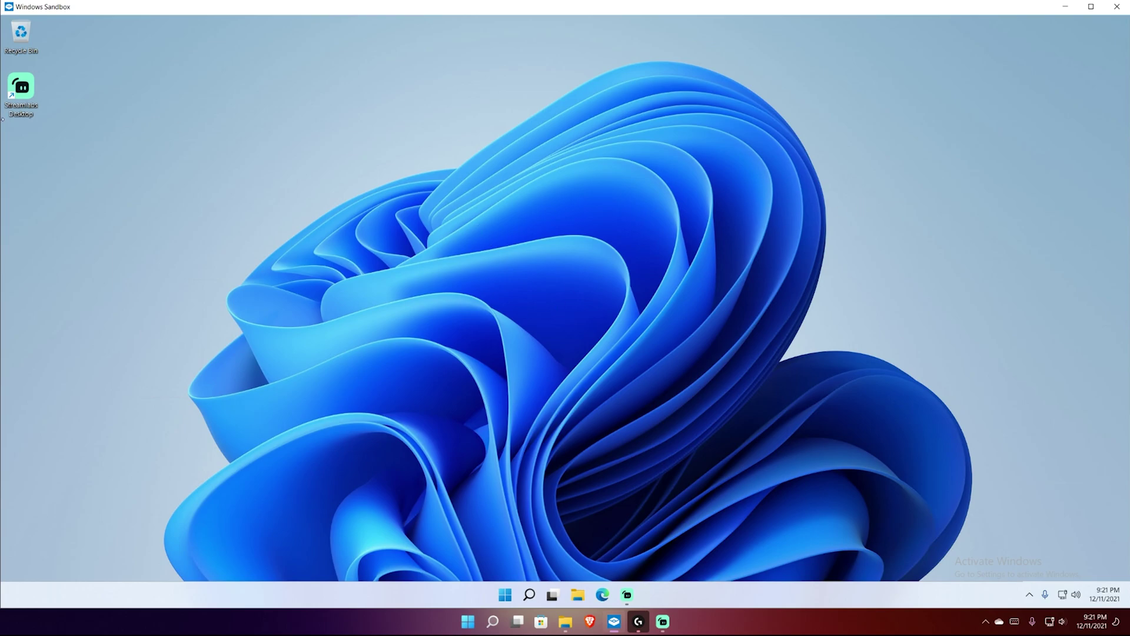
Close the current Windows Sandbox session, discarding its contents, and minimize the What's New in Version 2021.13 window.
click(25, 101)
click(1117, 7)
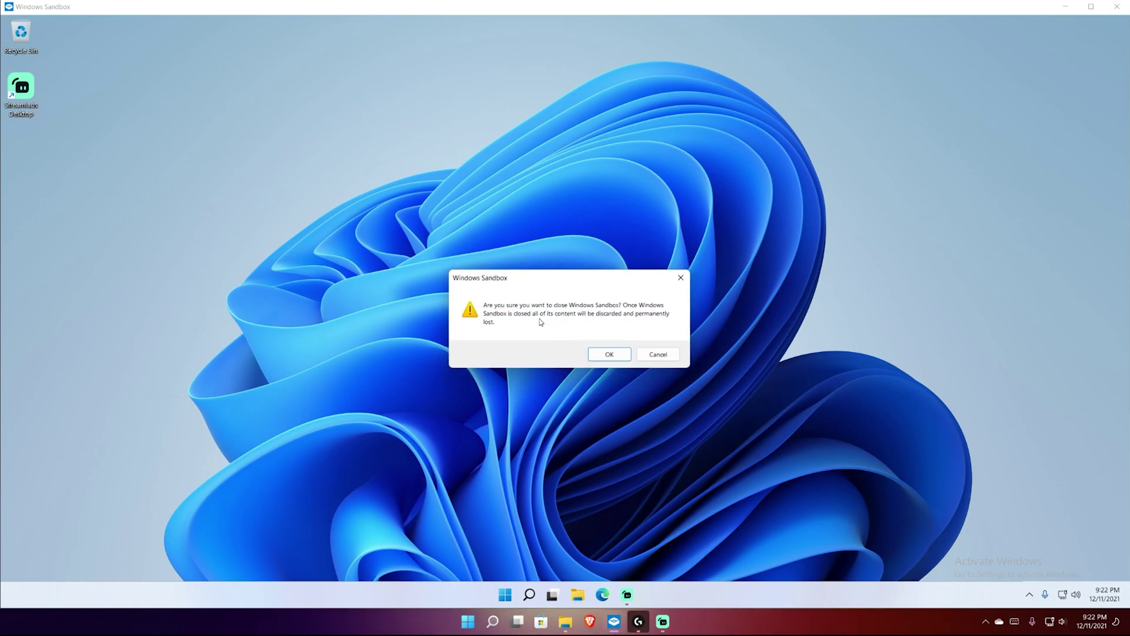
click(610, 354)
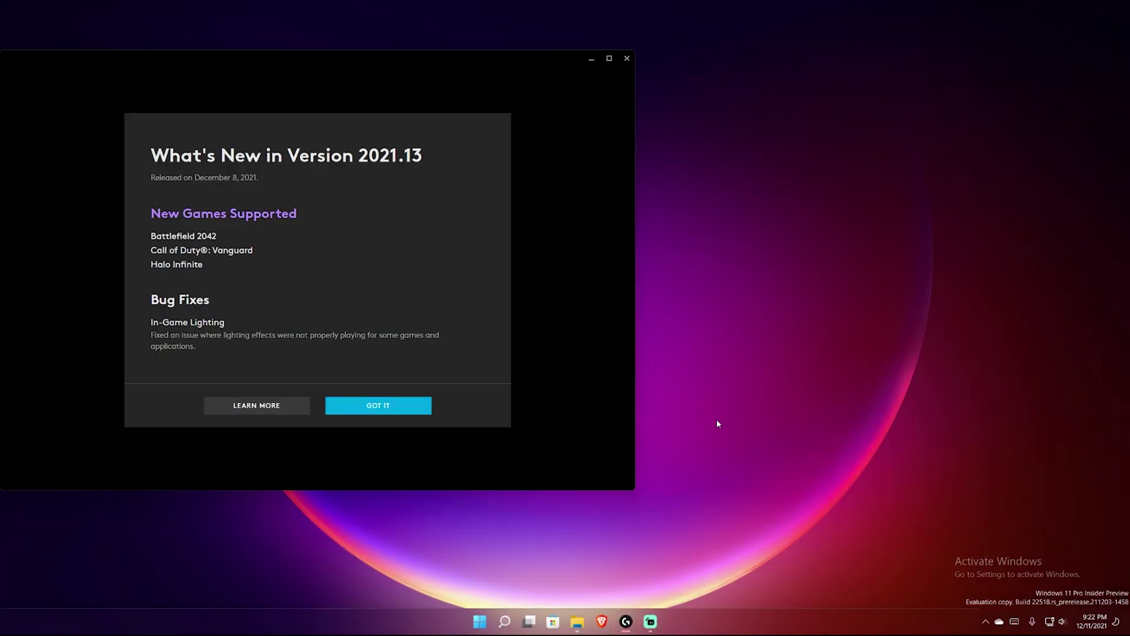
click(592, 58)
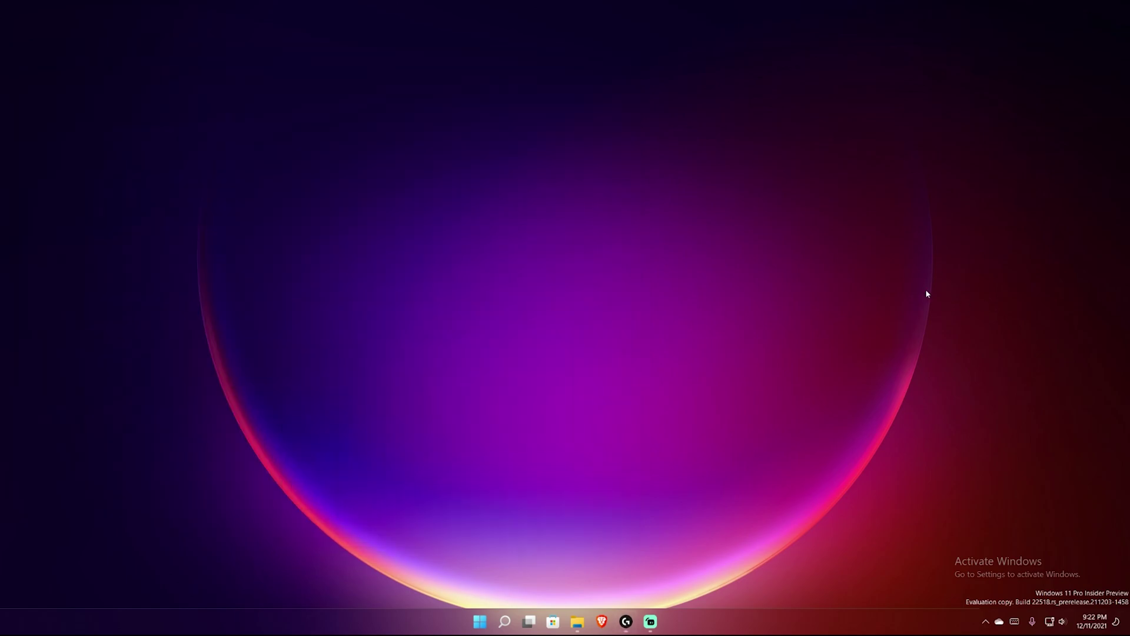
Start a fresh Windows Sandbox session from the host computer.
key(super)
text(sand)
key(Return)
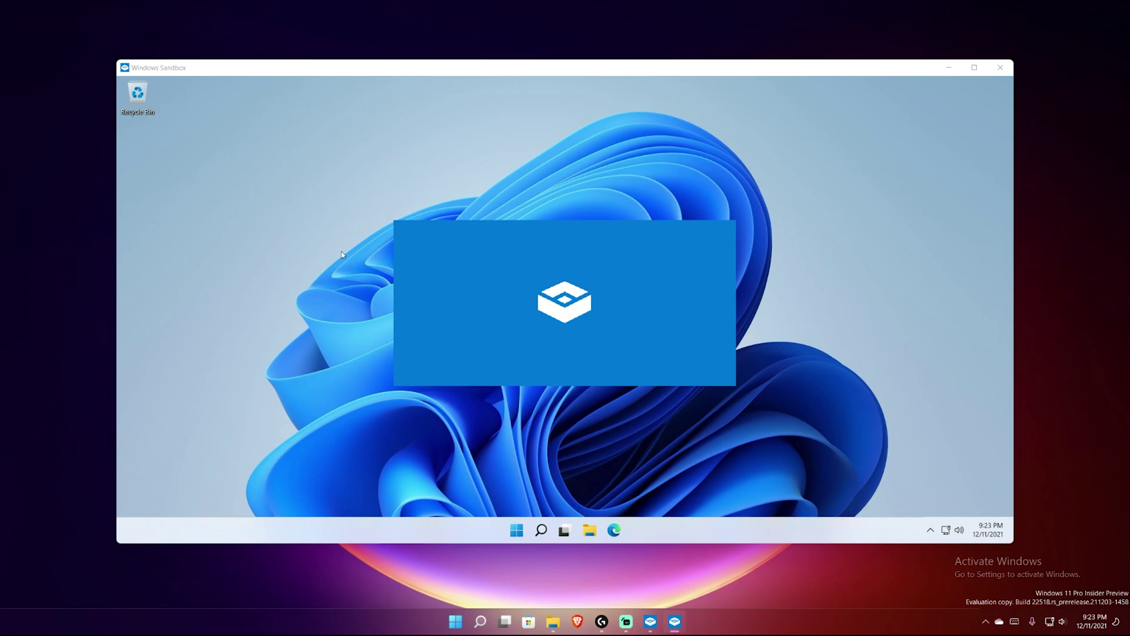
Open Settings inside the sandbox and search it for "apps" and for "uninstall".
click(518, 530)
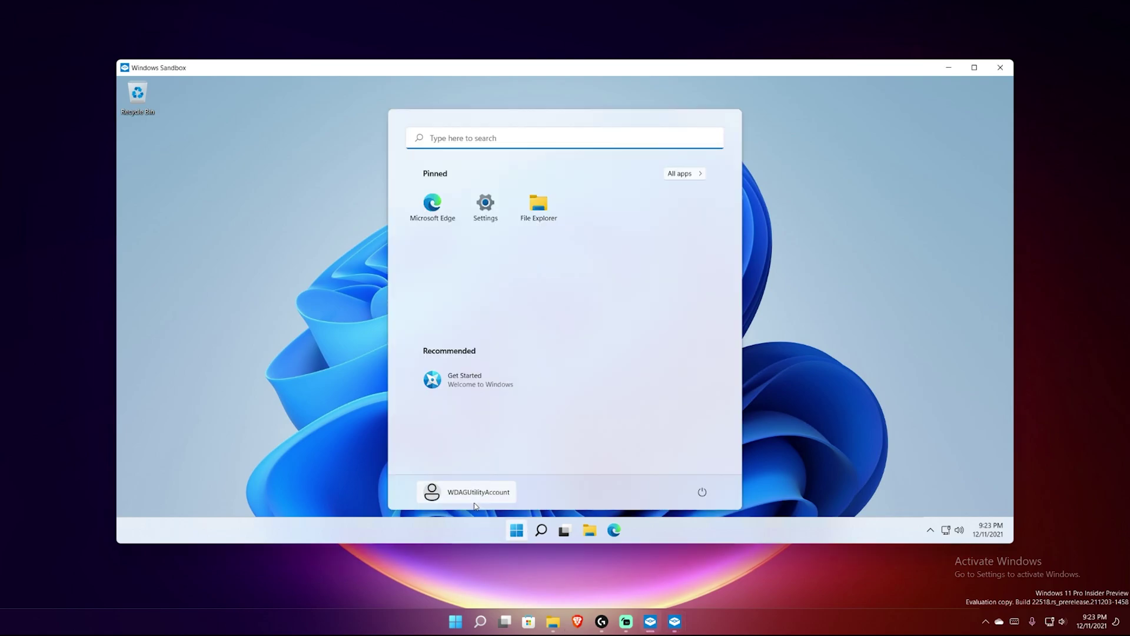
click(486, 203)
drag(465, 106, 702, 113)
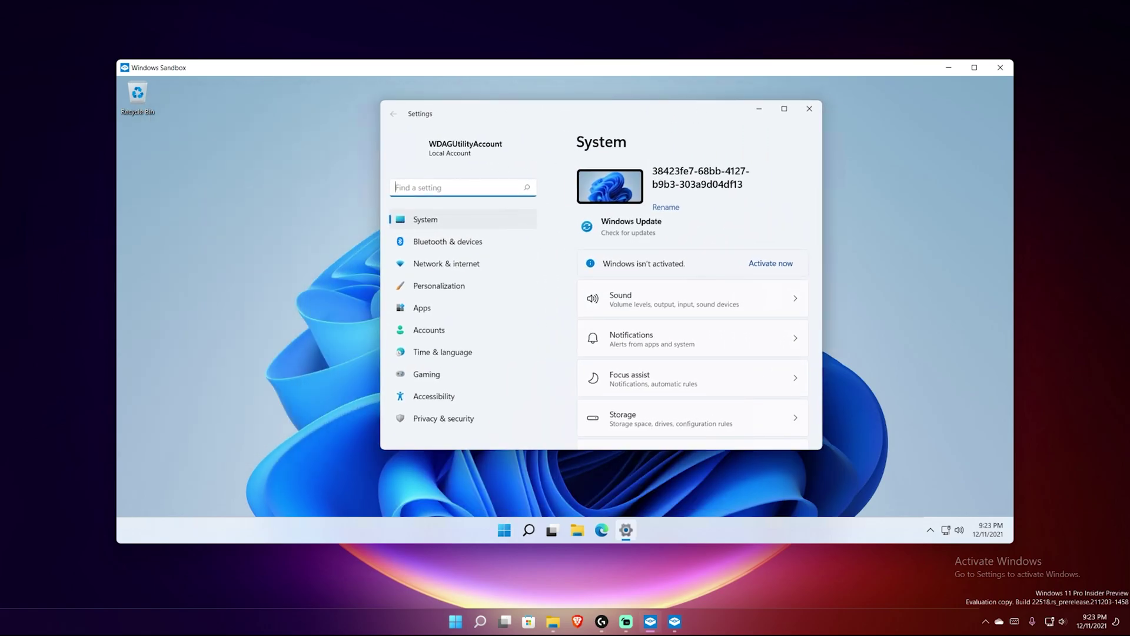
text(apps)
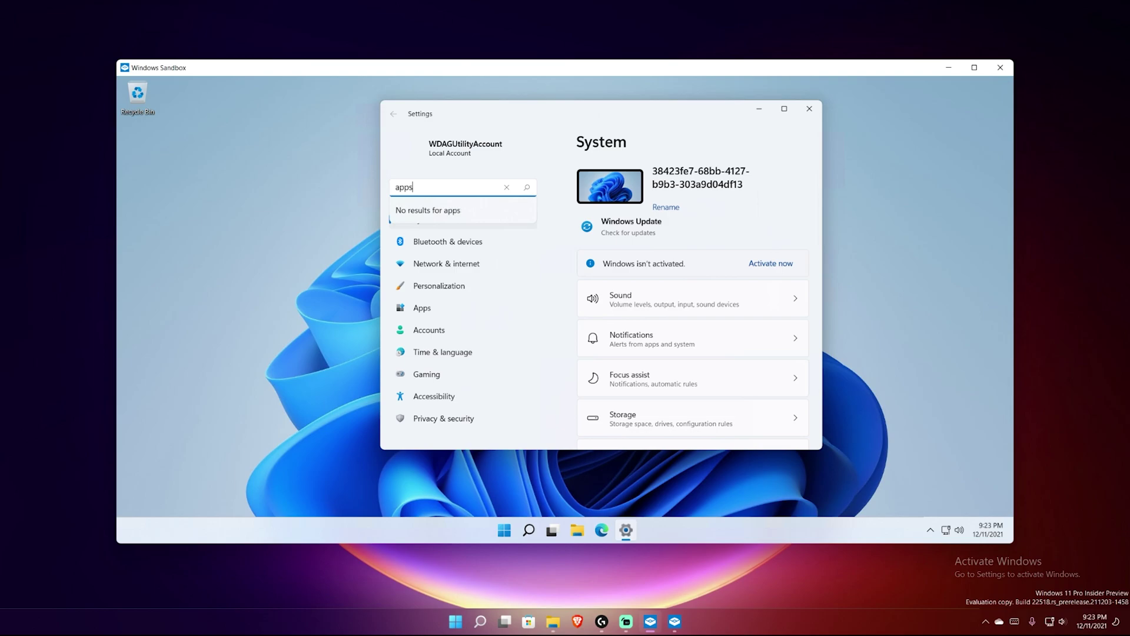
key(BackSpace)
key(BackSpace)
key(BackSpace)
key(BackSpace)
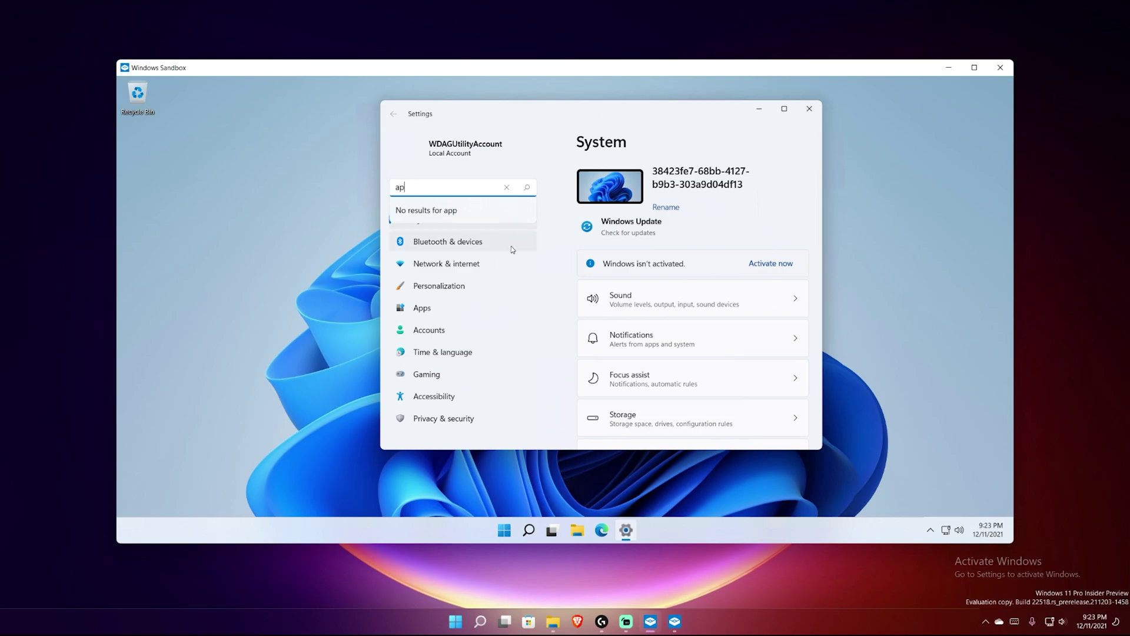
text(uninstall)
Look up the sandbox's installed programs in Control Panel's uninstall list, then close Control Panel.
click(512, 530)
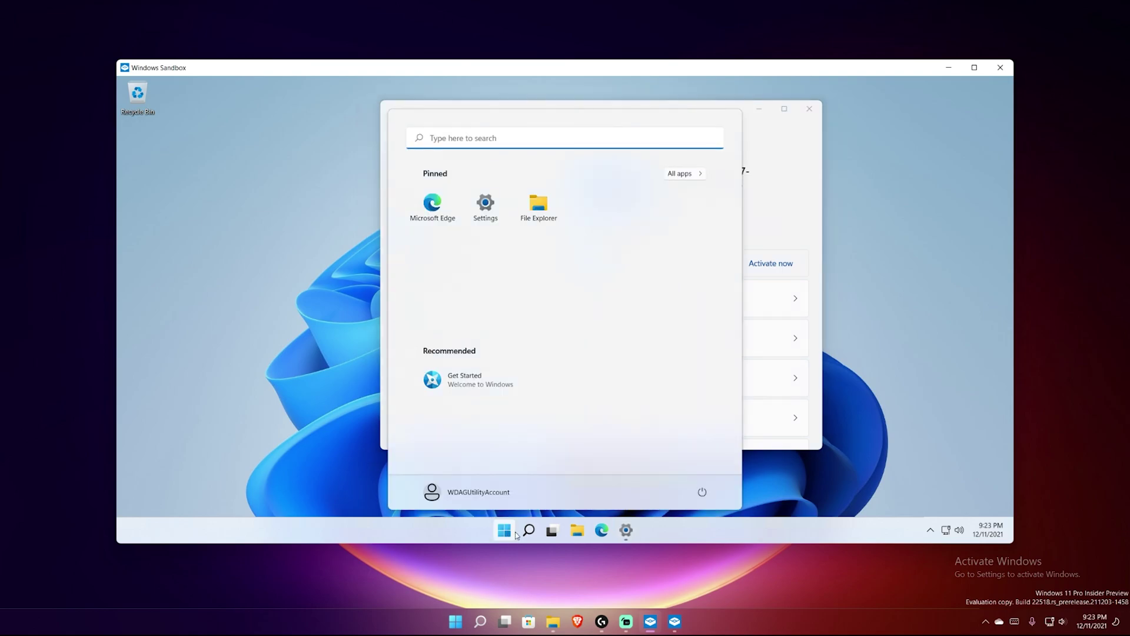
text(uninst)
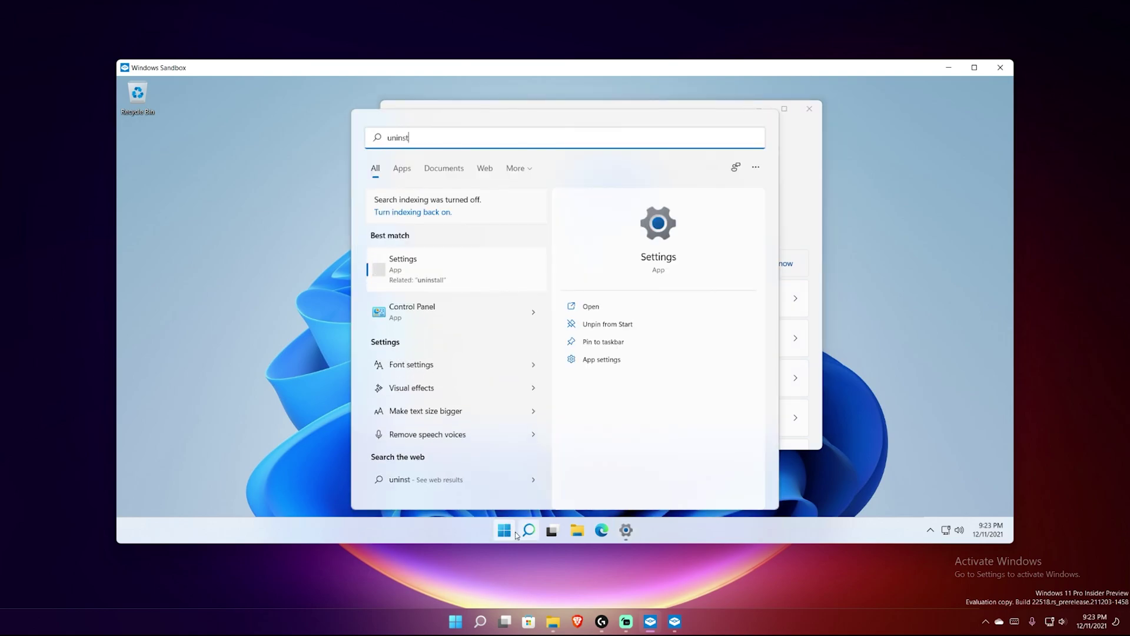
key(Down)
key(Return)
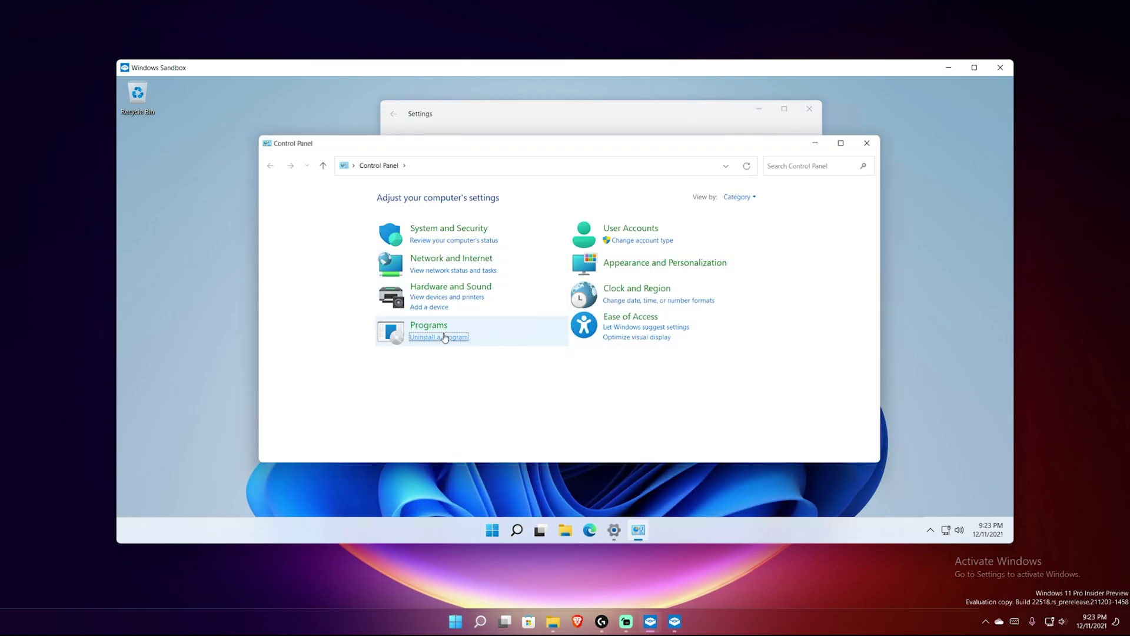
click(444, 335)
click(464, 266)
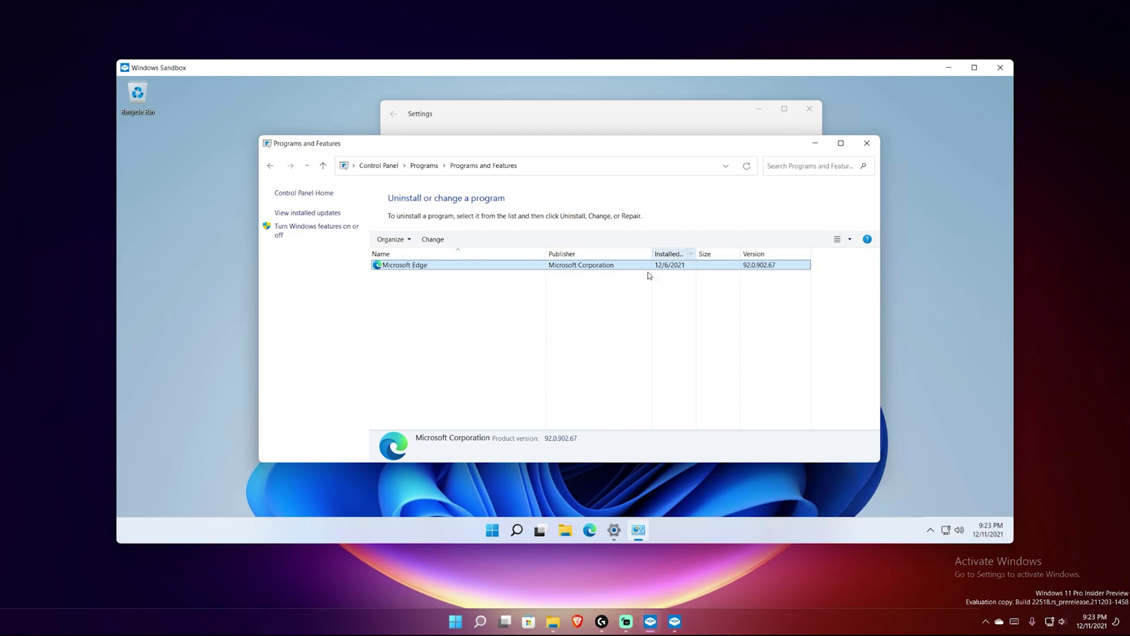
click(482, 310)
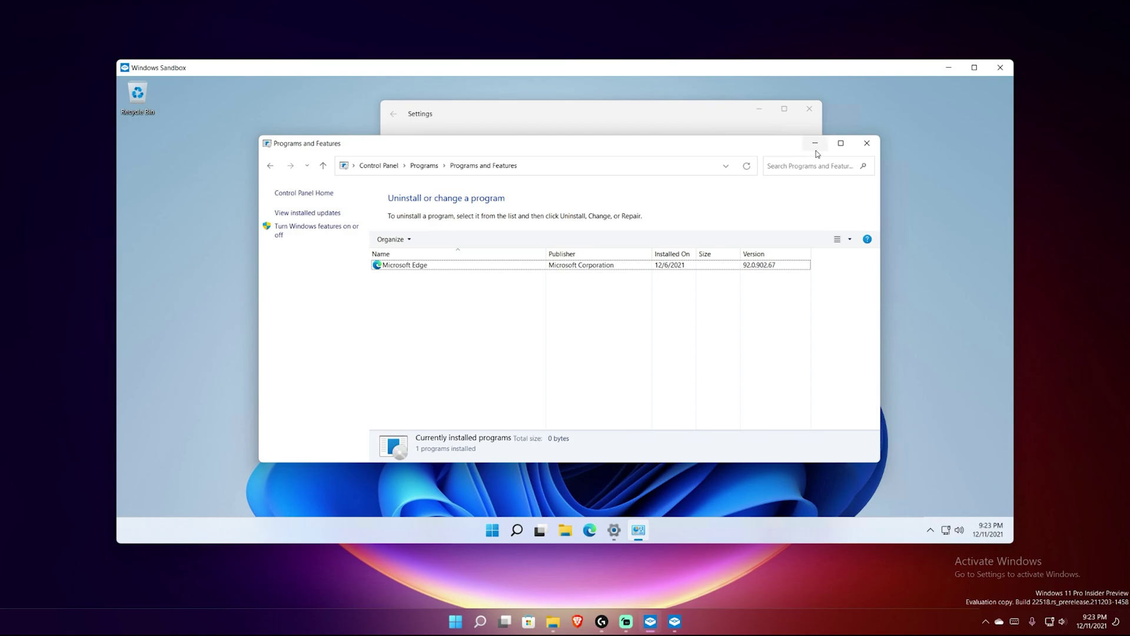
click(867, 144)
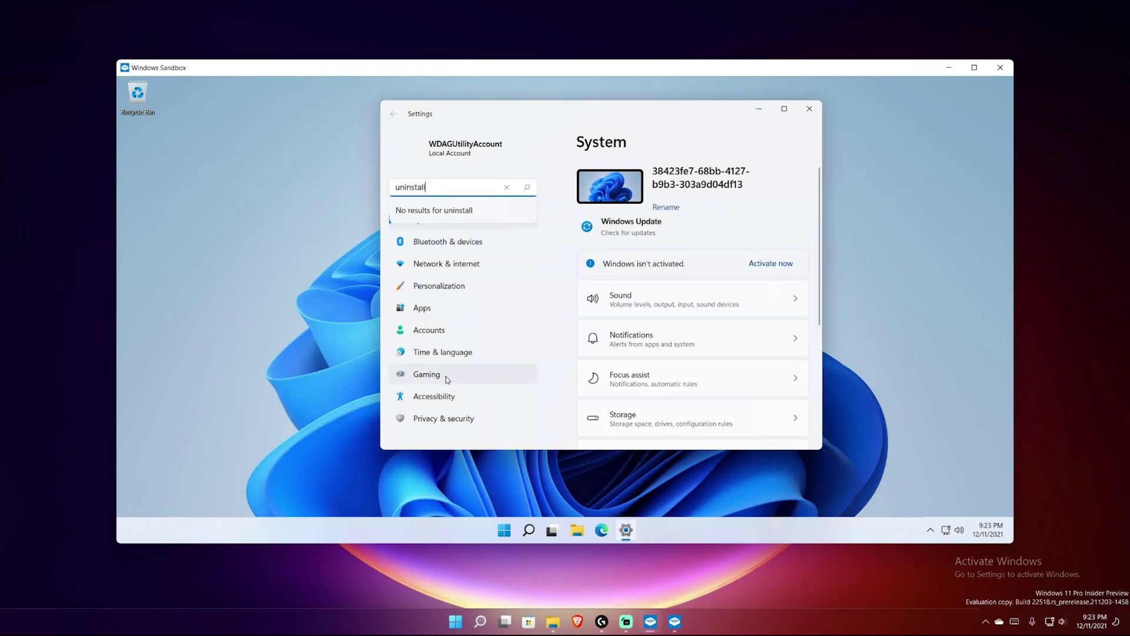
Clear the "uninstall" search text from the sandbox's Settings window.
click(715, 226)
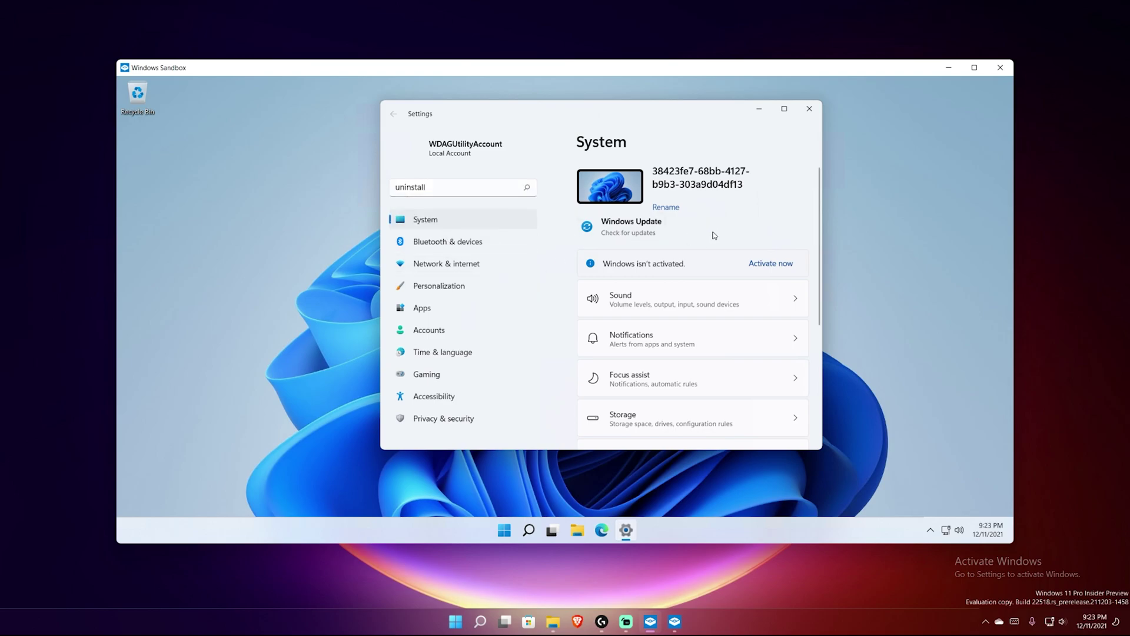
click(458, 193)
key(BackSpace)
key(BackSpace)
key(BackSpace)
key(BackSpace)
key(BackSpace)
key(BackSpace)
key(BackSpace)
key(BackSpace)
key(BackSpace)
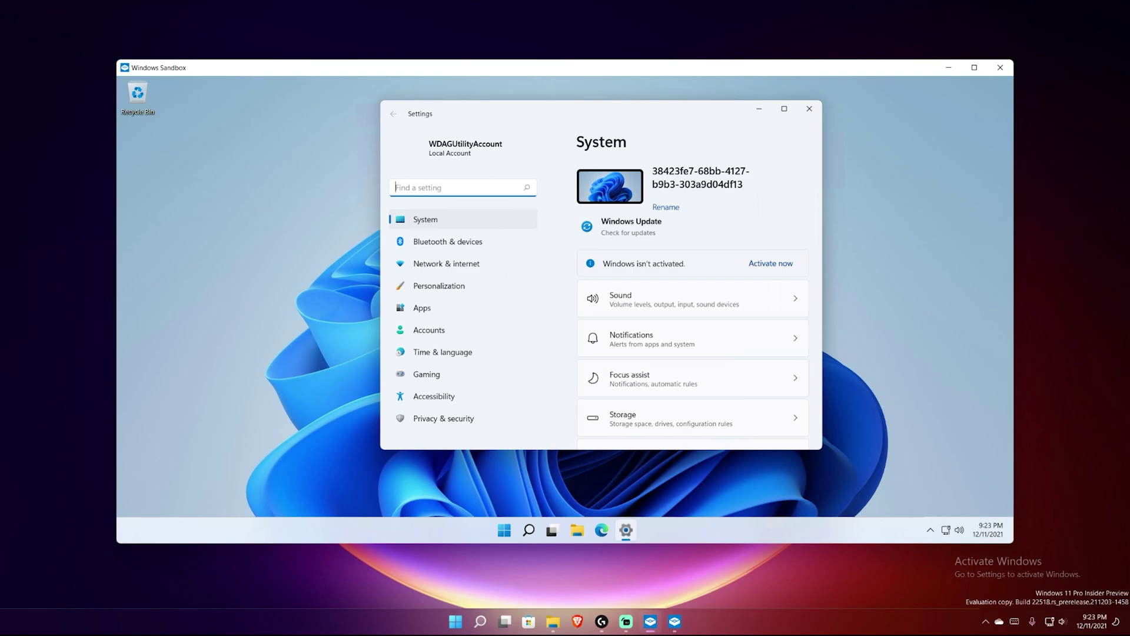
click(1076, 248)
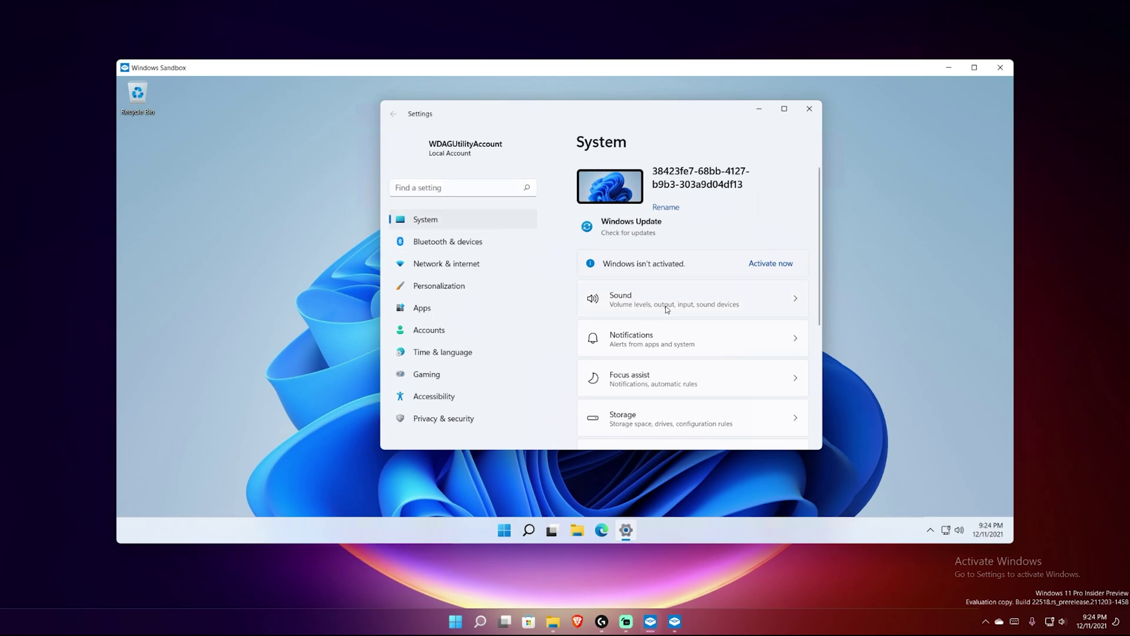
Open the sandbox's About page and examine its installed RAM and Windows specifications.
scroll(653, 347, down, 4)
click(639, 406)
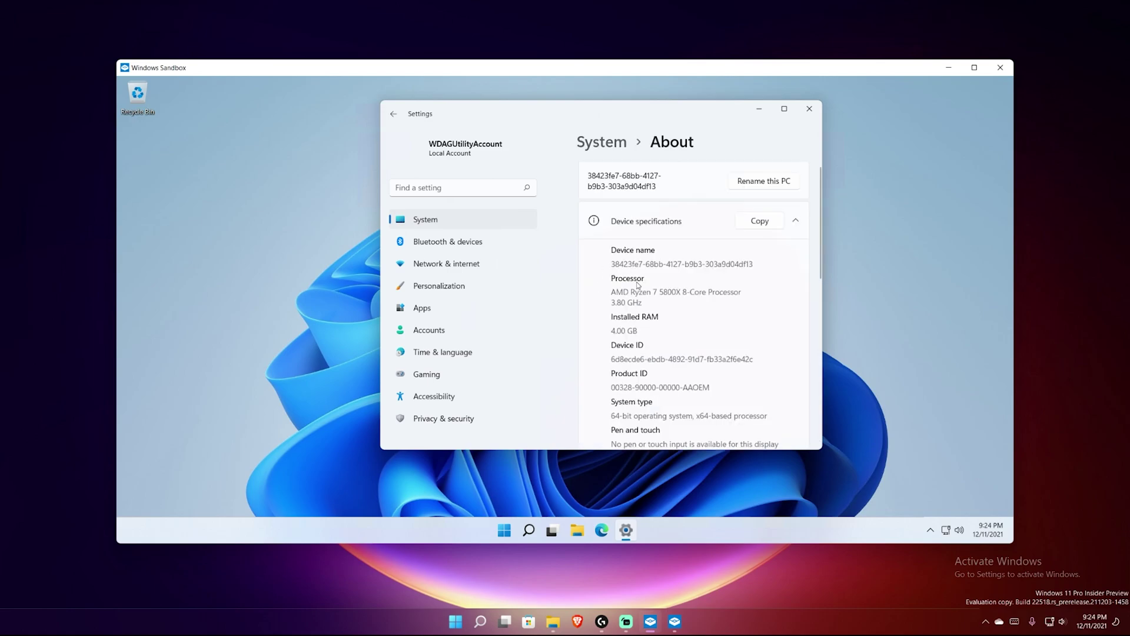
double_click(618, 330)
click(628, 331)
scroll(604, 345, down, 3)
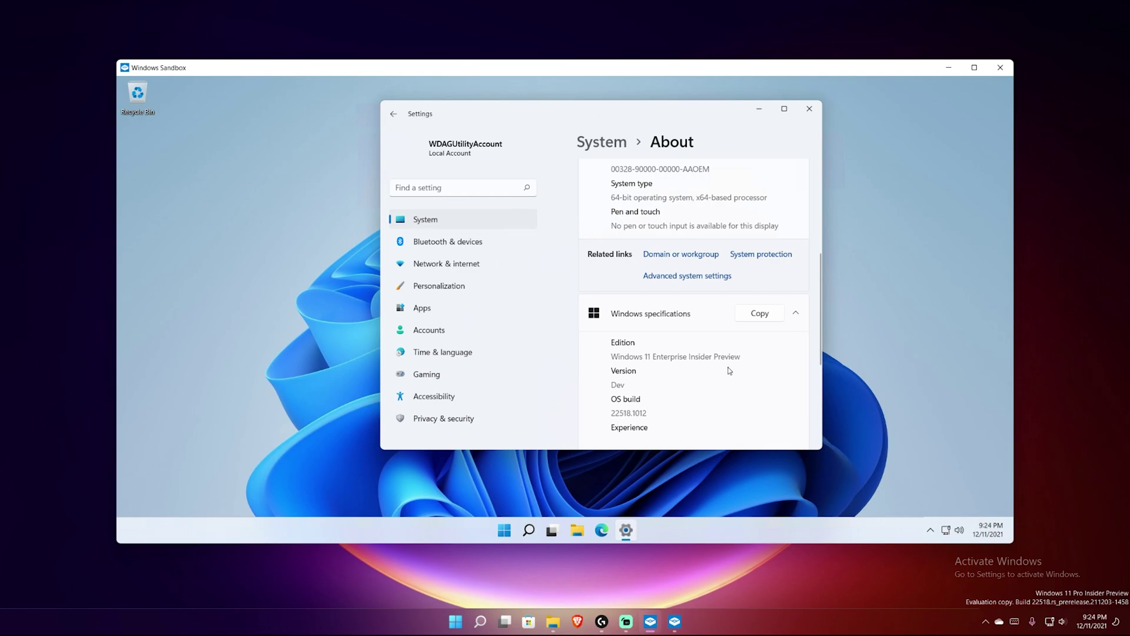
View the Apps category in the sandbox's Settings, then minimize Settings to return to the sandbox desktop.
click(420, 308)
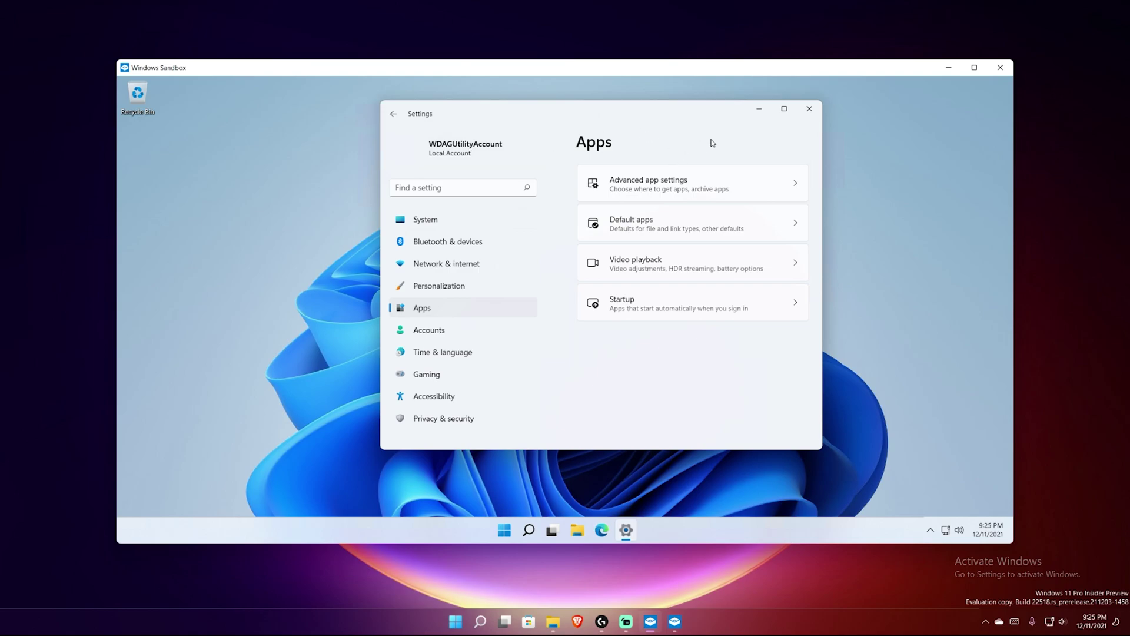
click(759, 110)
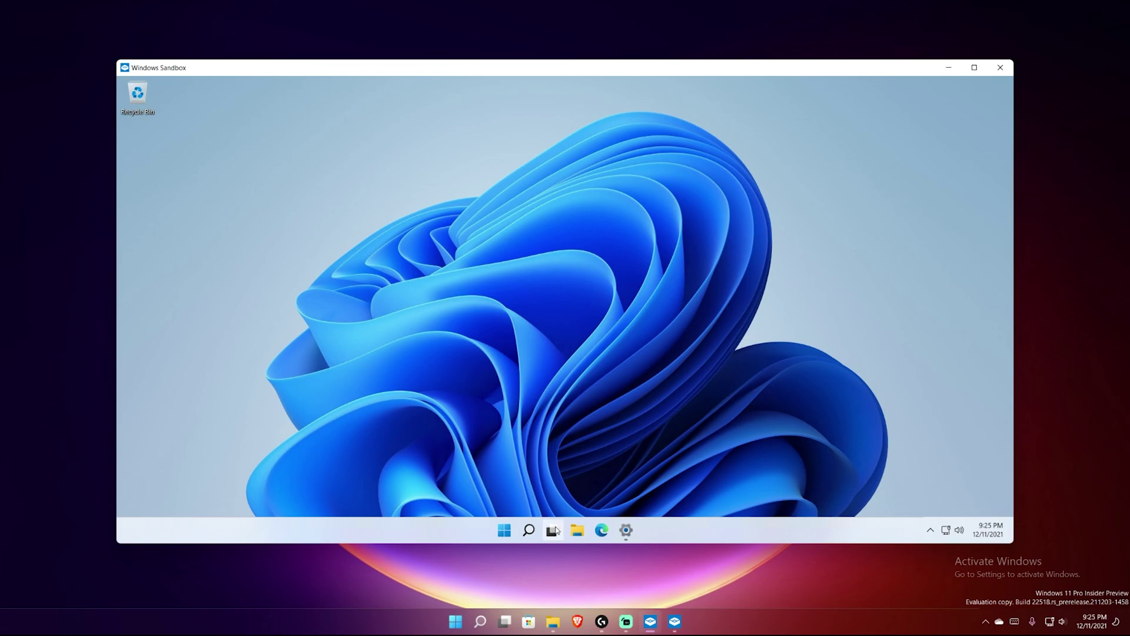
mouse_move(553, 532)
drag(399, 204, 772, 422)
Compare the quick settings panel inside the sandbox with the one on the host.
click(952, 530)
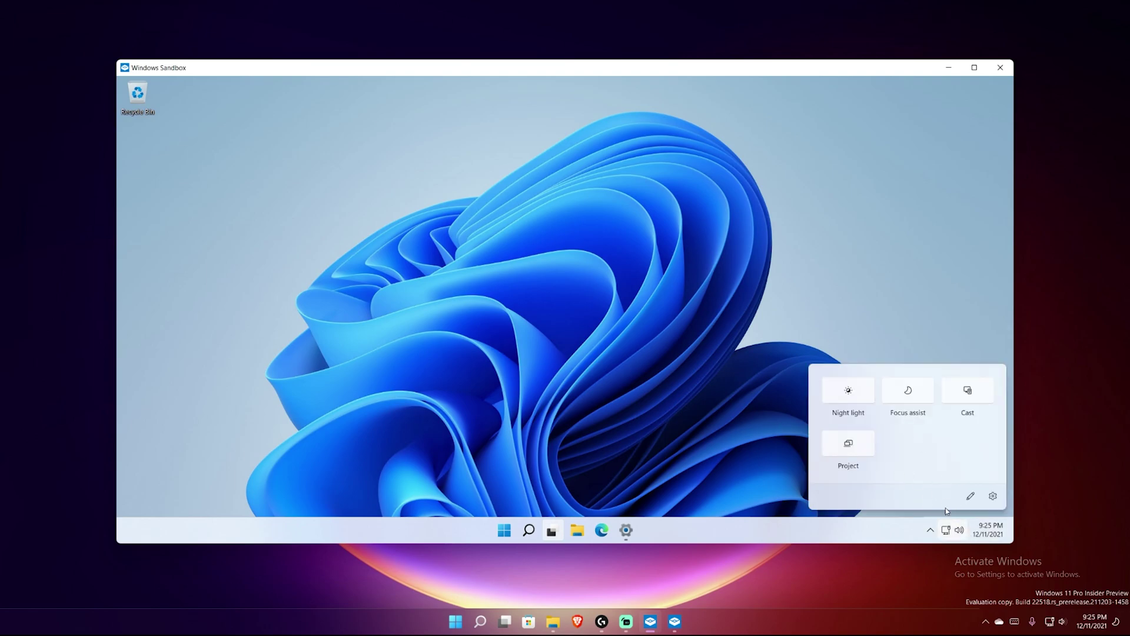
click(1059, 623)
click(1058, 623)
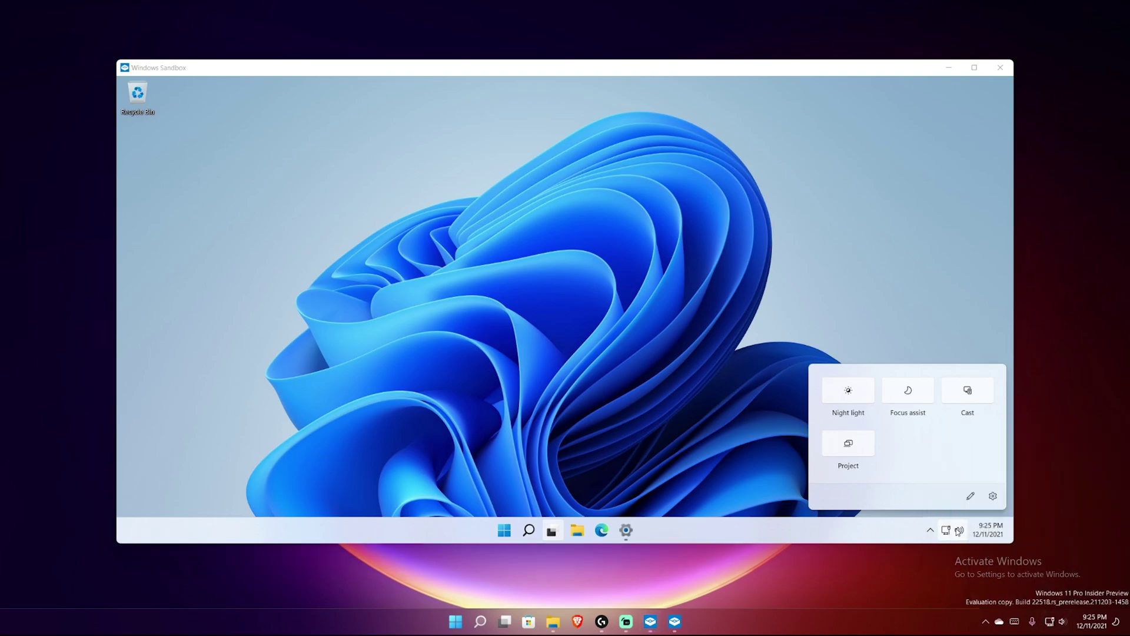
click(954, 533)
click(953, 533)
click(954, 533)
click(954, 533)
click(954, 533)
Compare the hidden tray icons of the sandbox with those of the host.
click(930, 529)
click(931, 529)
click(931, 529)
click(931, 529)
click(986, 623)
click(986, 623)
click(986, 623)
Compare the calendar and notification flyout of the sandbox with the host's.
click(989, 530)
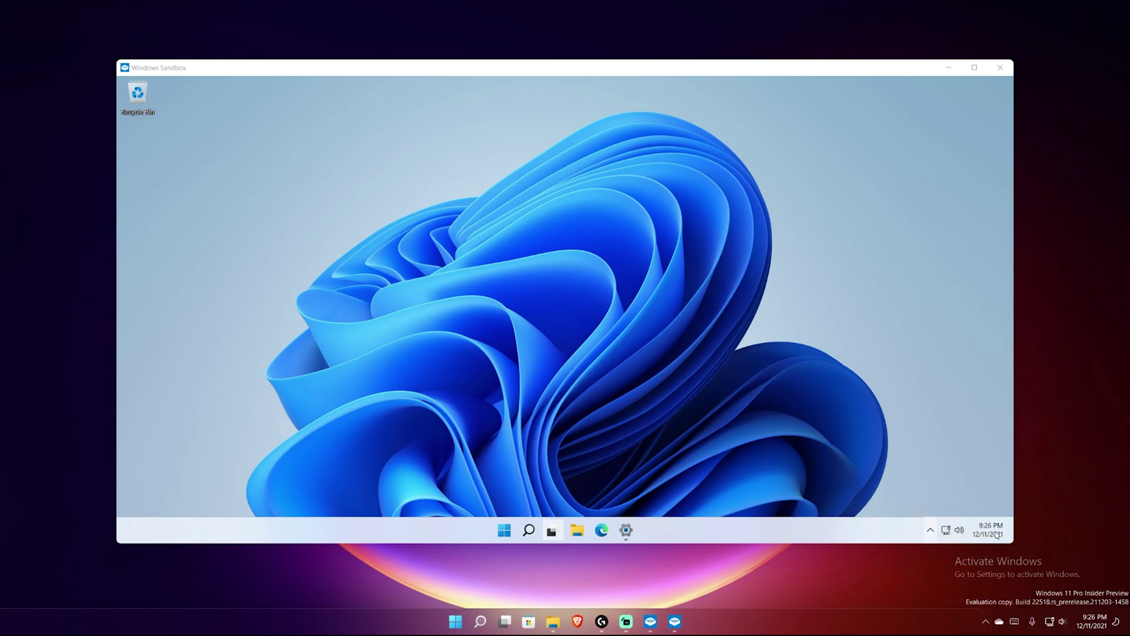
click(991, 531)
click(991, 532)
click(991, 533)
click(1083, 629)
click(1083, 628)
Open Microsoft Edge maximized in the sandbox and search the web for "chrome".
click(601, 530)
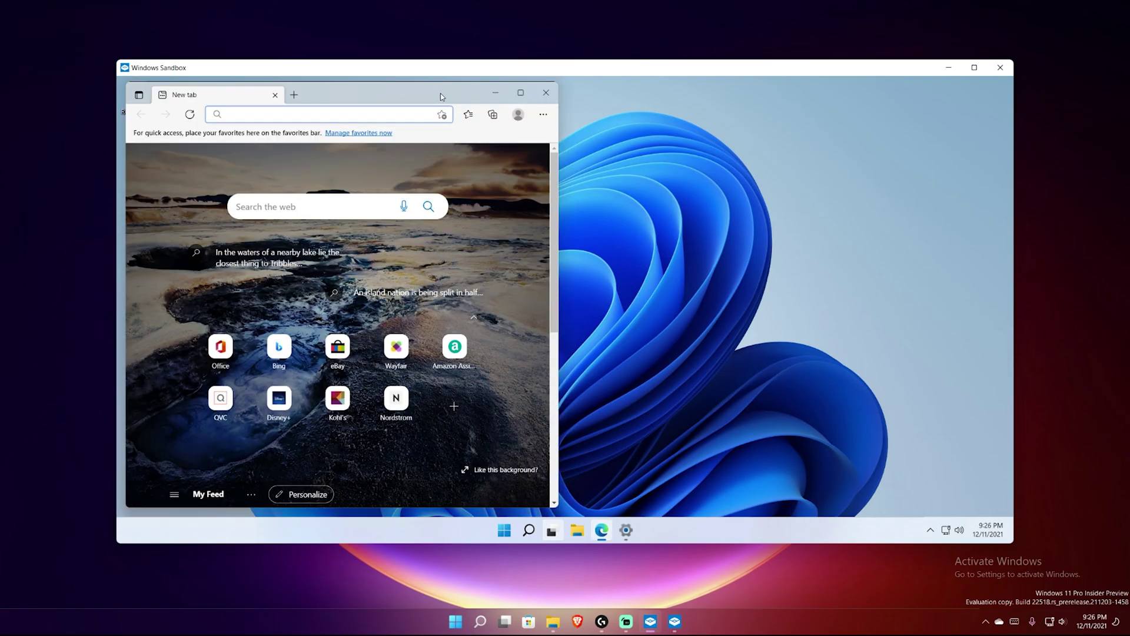
drag(441, 96, 719, 87)
double_click(719, 87)
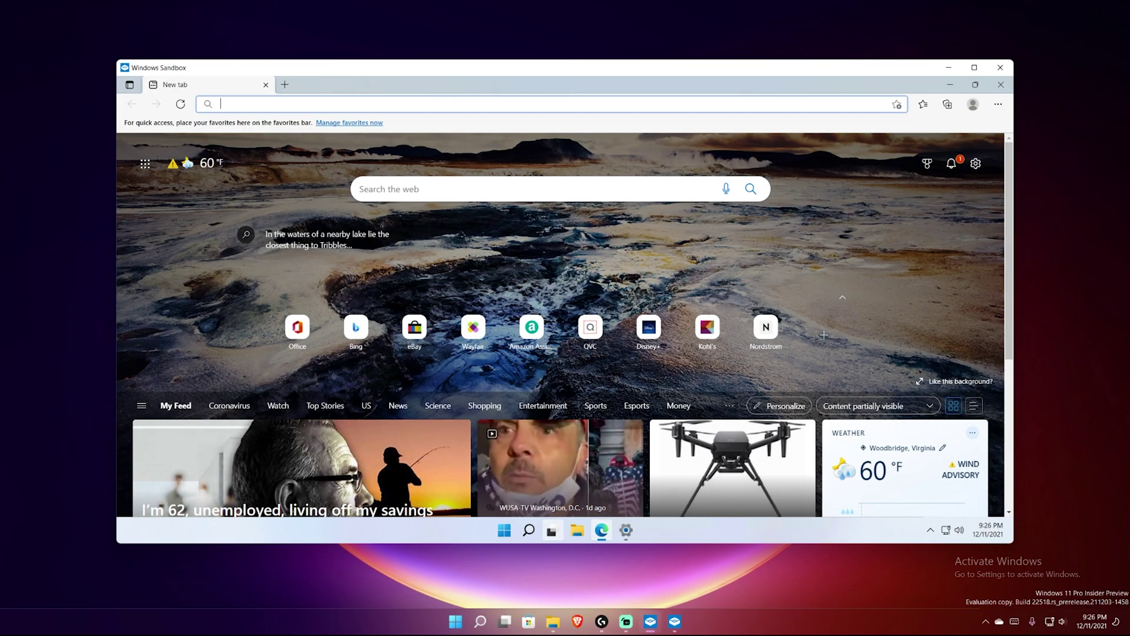
text(chrome)
key(Return)
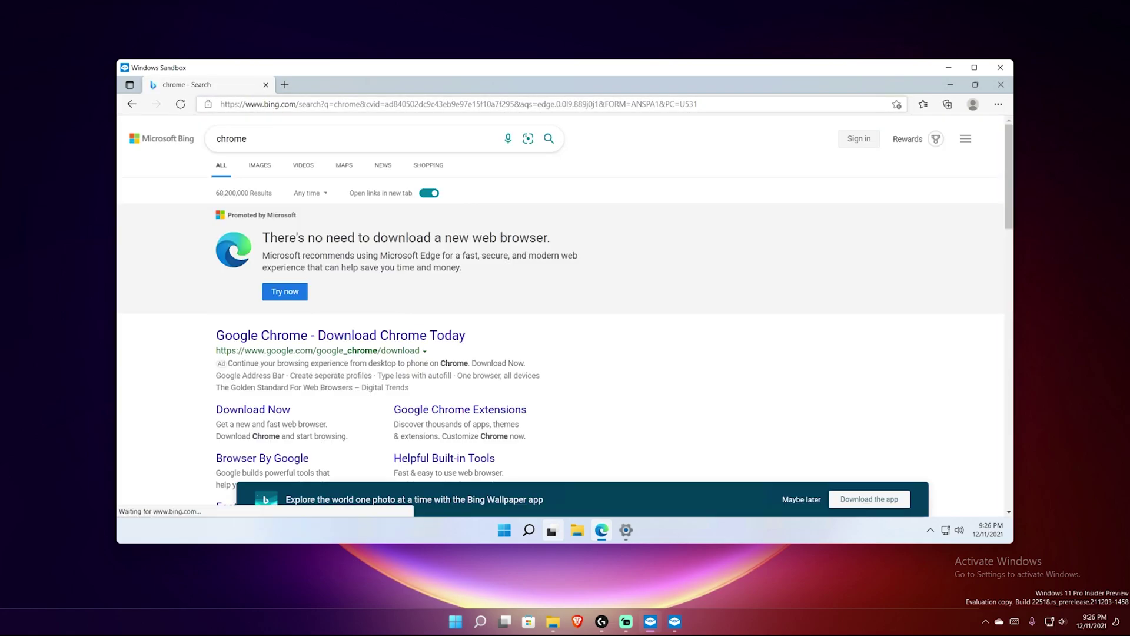
Open Google's Chrome page from the search results, dismiss the Edge promotion, and download Chrome.
scroll(566, 318, down, 2)
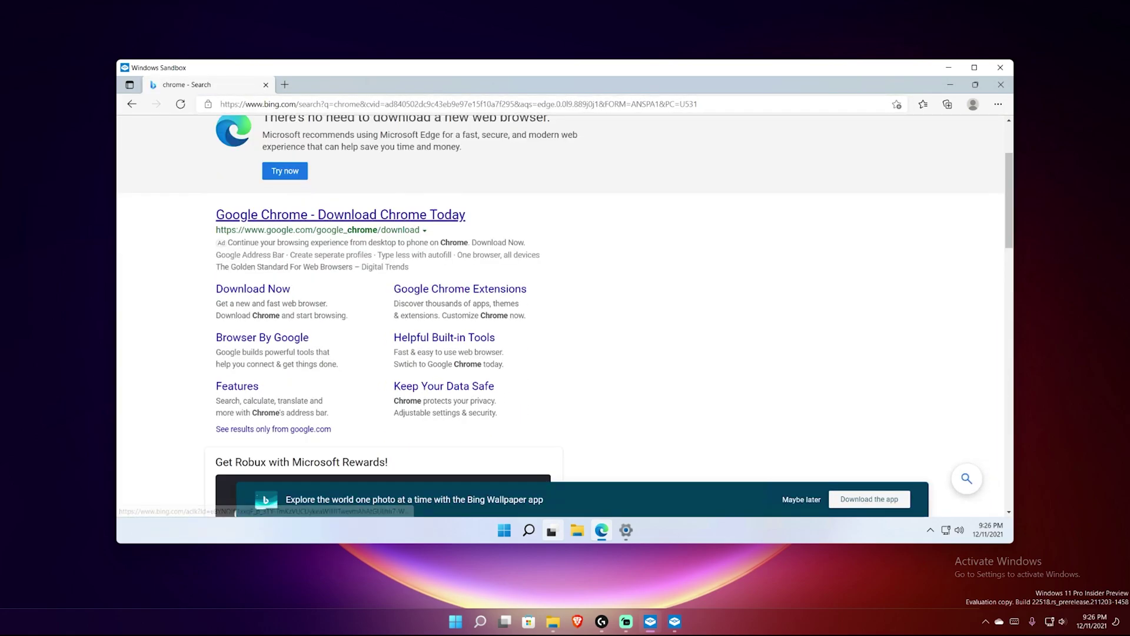
click(259, 290)
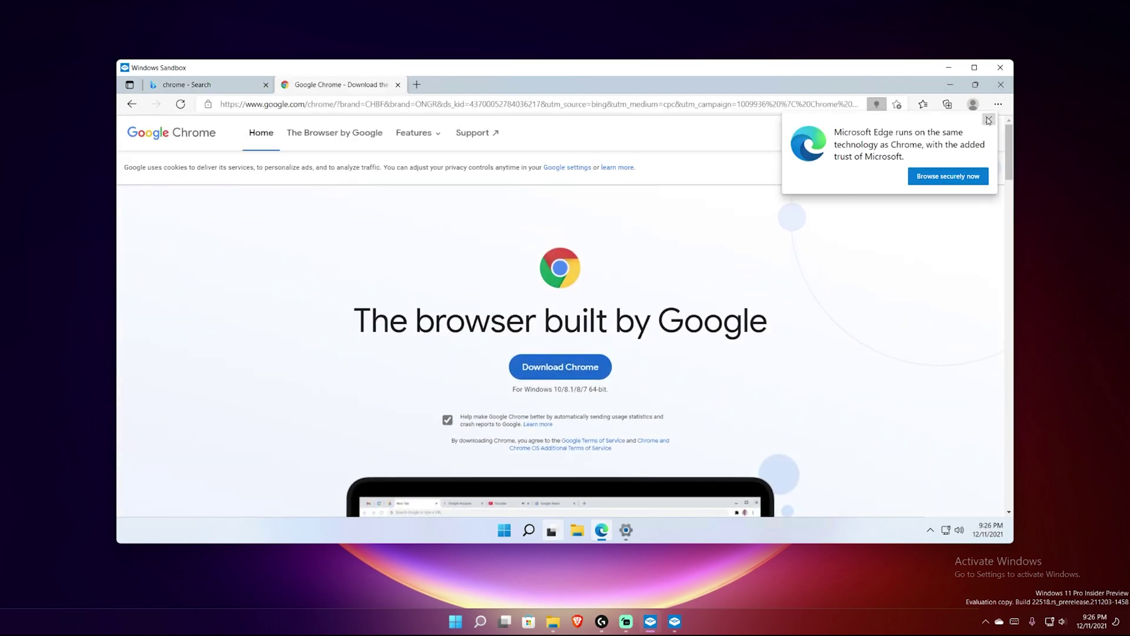
click(989, 119)
click(560, 366)
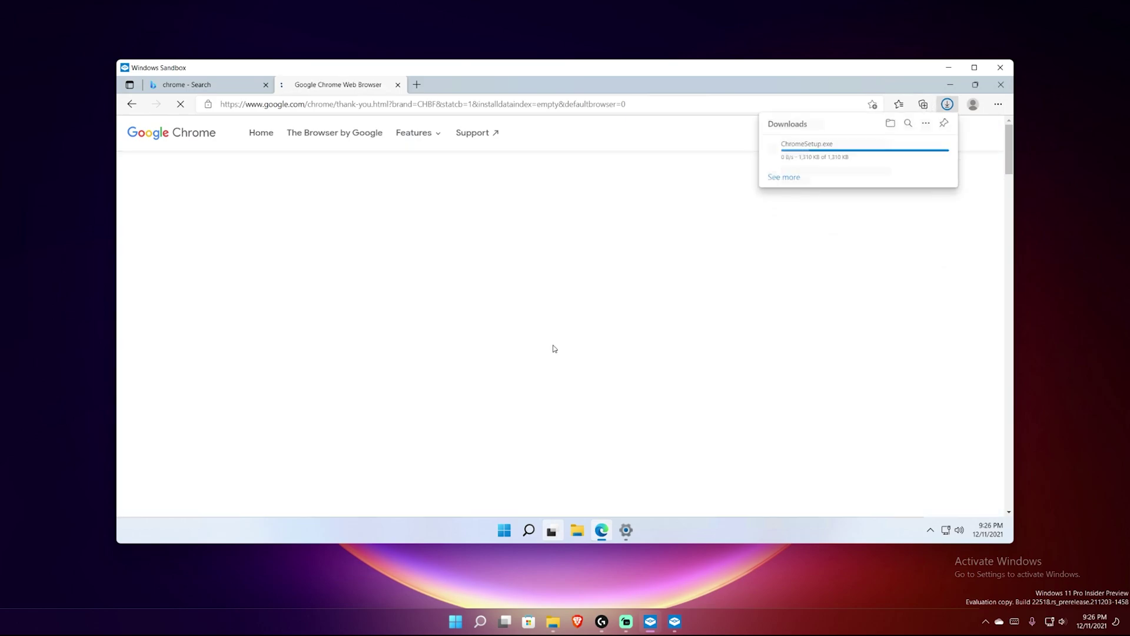
Run ChromeSetup.exe to install Chrome in the sandbox and close the welcome window.
click(809, 156)
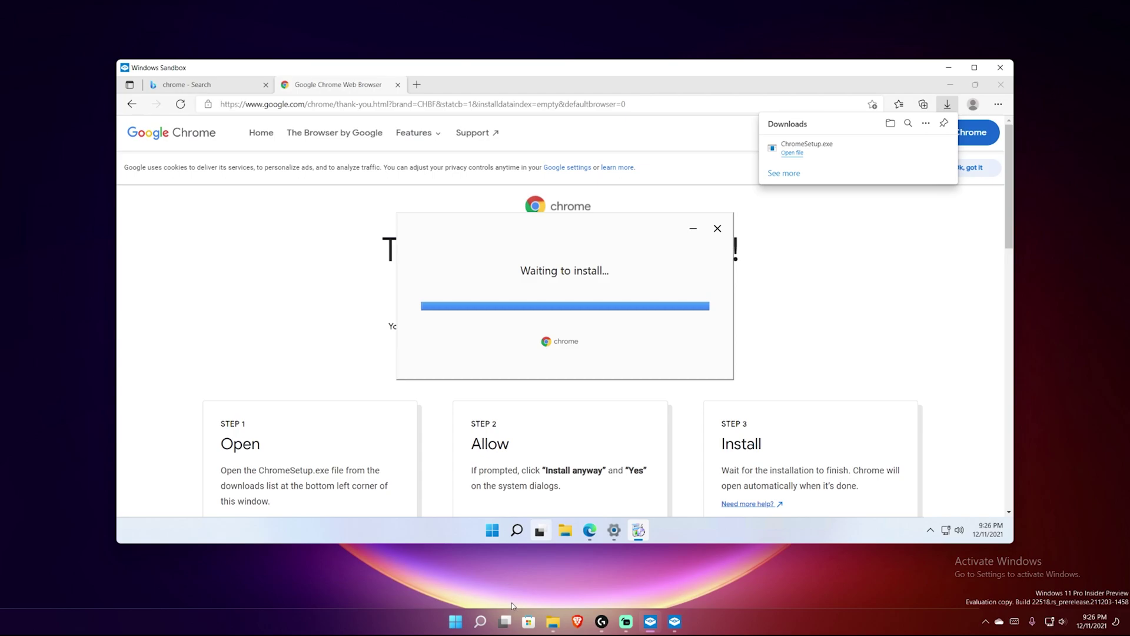
mouse_move(638, 532)
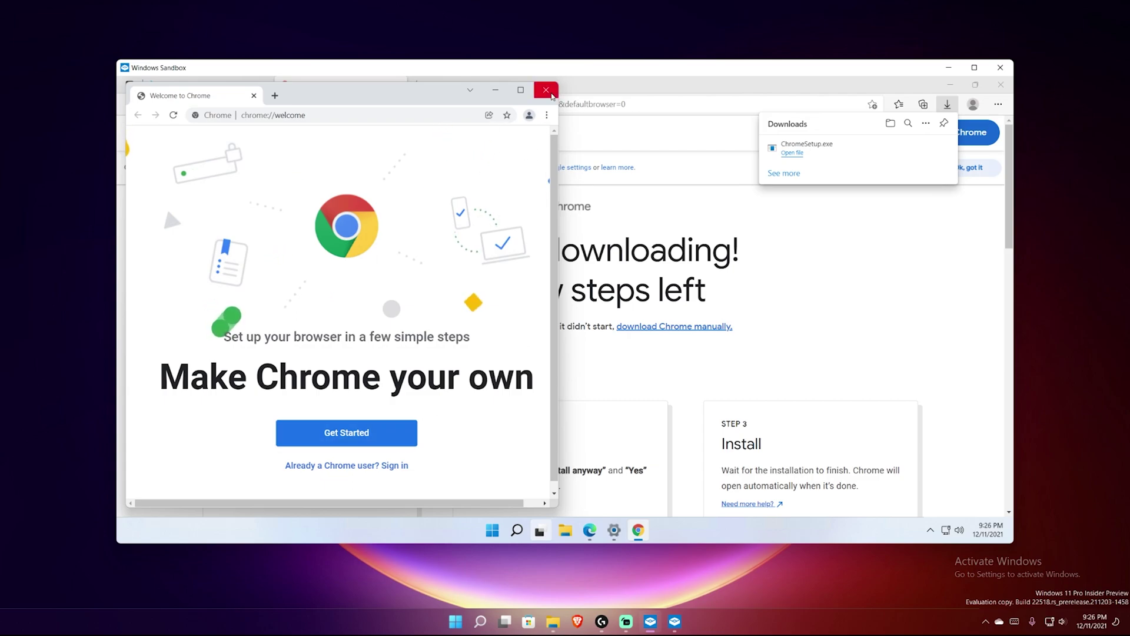
click(547, 94)
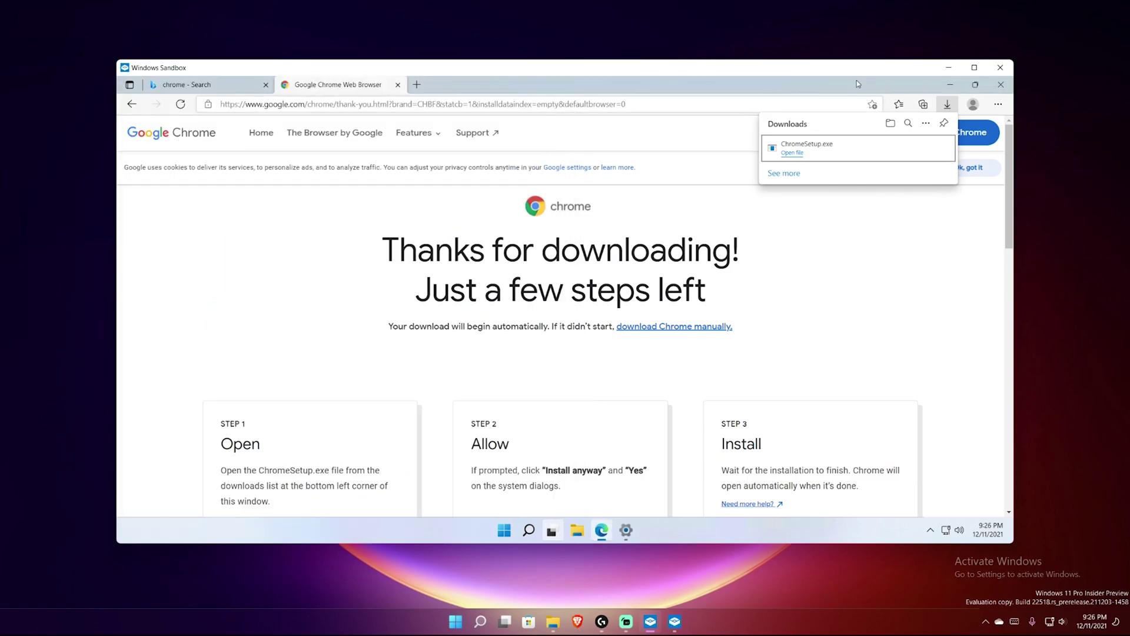
Minimize Edge and launch Google Chrome from its shortcut on the sandbox desktop.
click(955, 87)
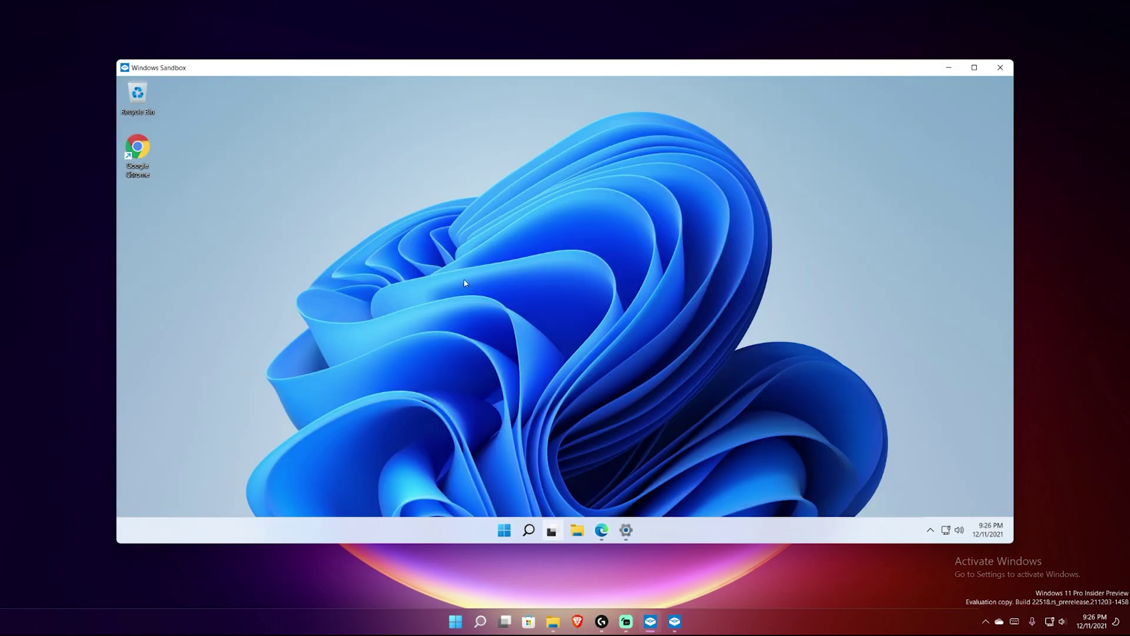
double_click(142, 164)
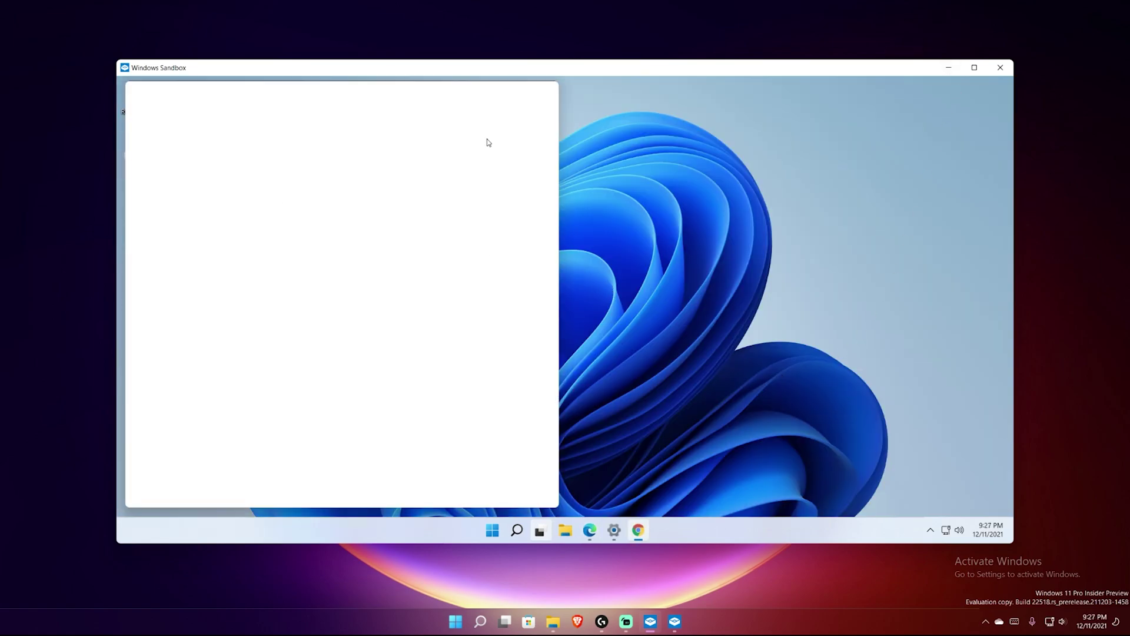
Maximize the Chrome window inside the sandbox and restore it to a smaller window on the sandbox desktop.
drag(391, 101, 636, 9)
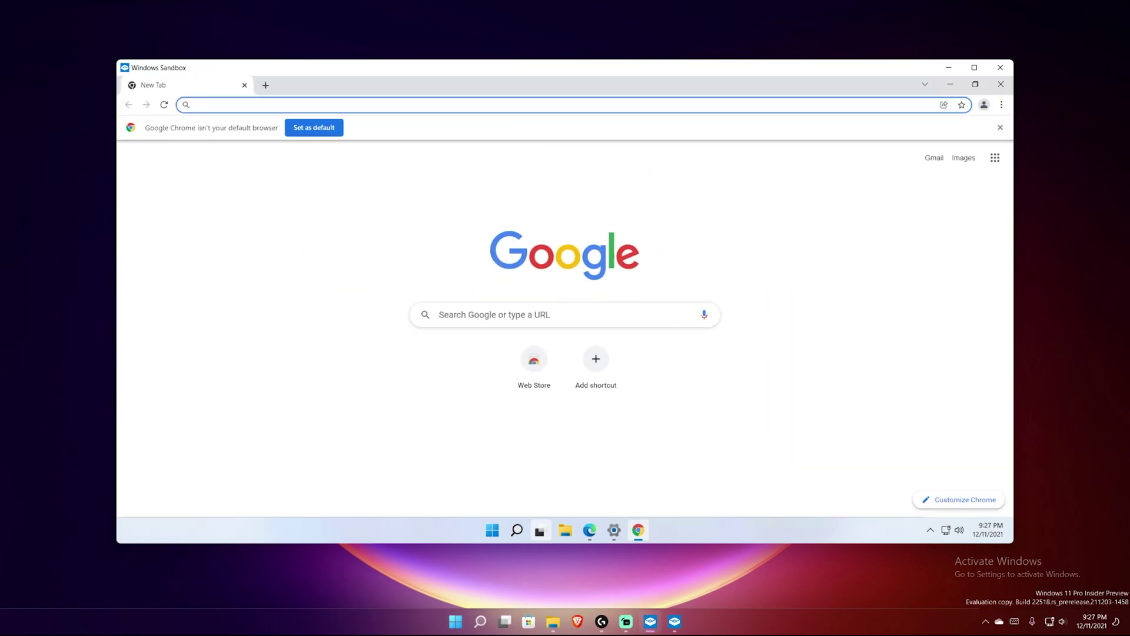
drag(747, 87, 615, 110)
click(820, 128)
click(820, 129)
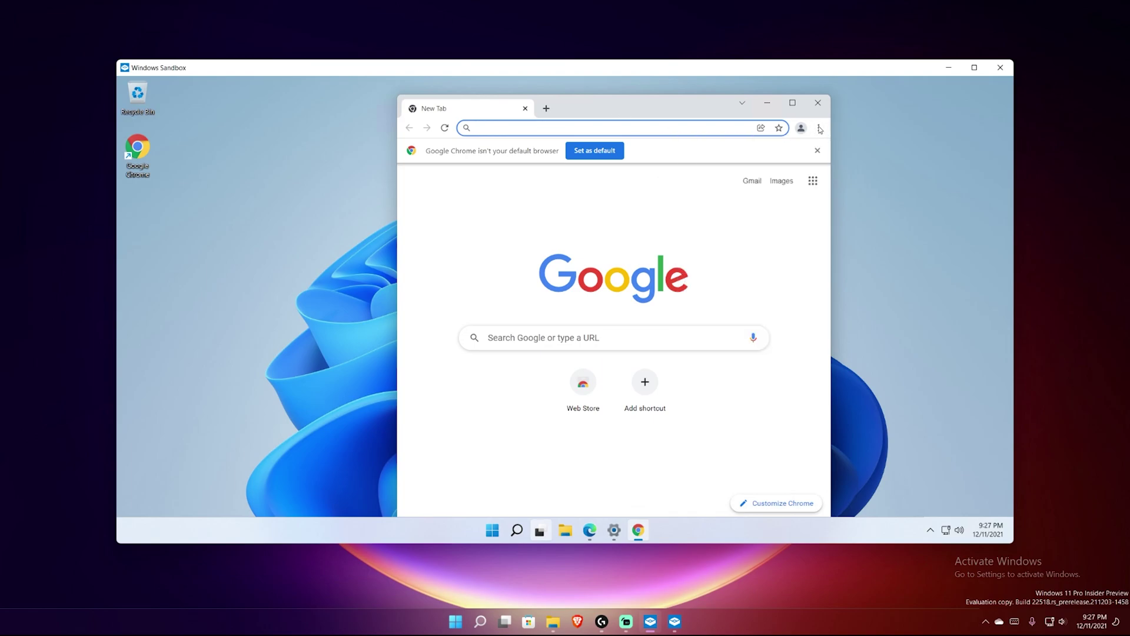
click(492, 219)
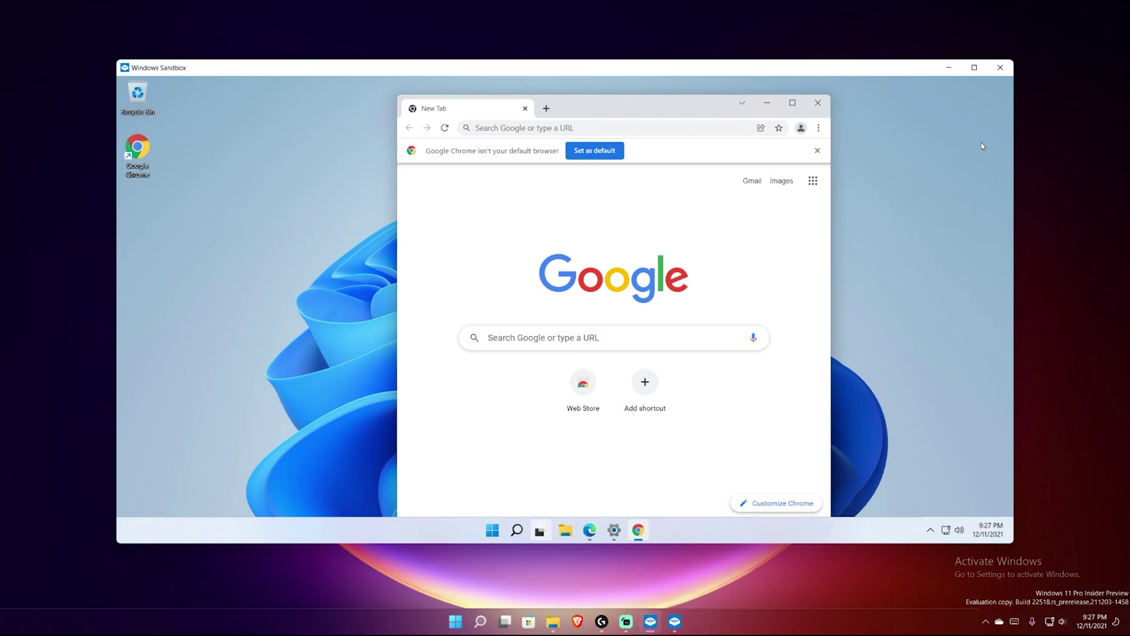
Close Windows Sandbox and confirm discarding all of its content.
click(1001, 67)
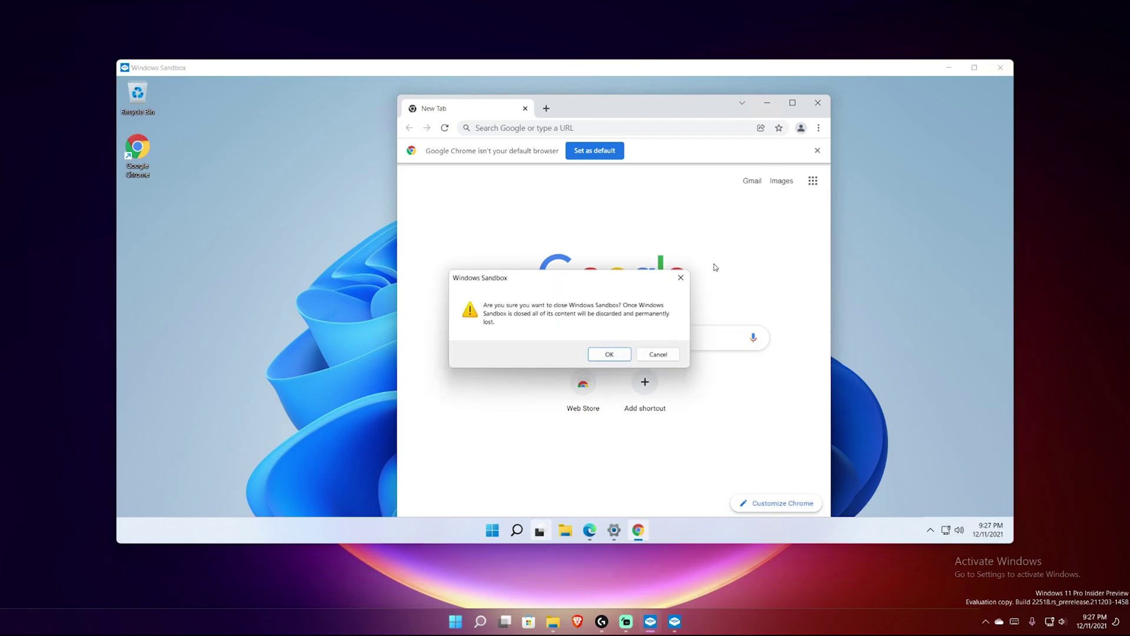
click(614, 354)
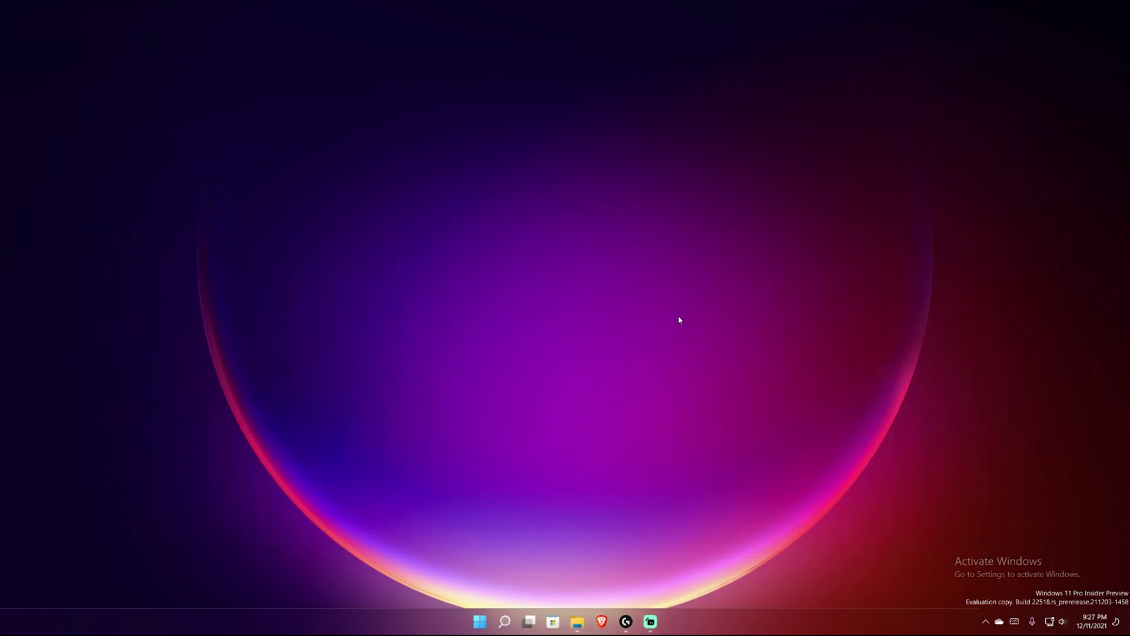
Open Settings on the host PC, search for "optional", and go to the Optional features page.
key(super)
text(sett)
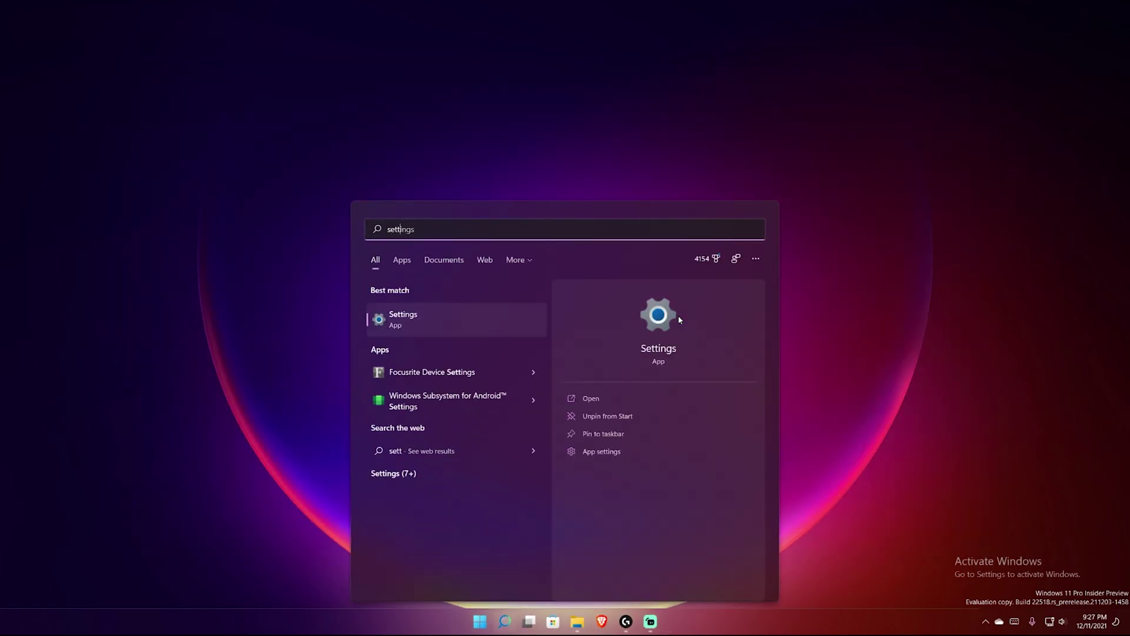
key(Return)
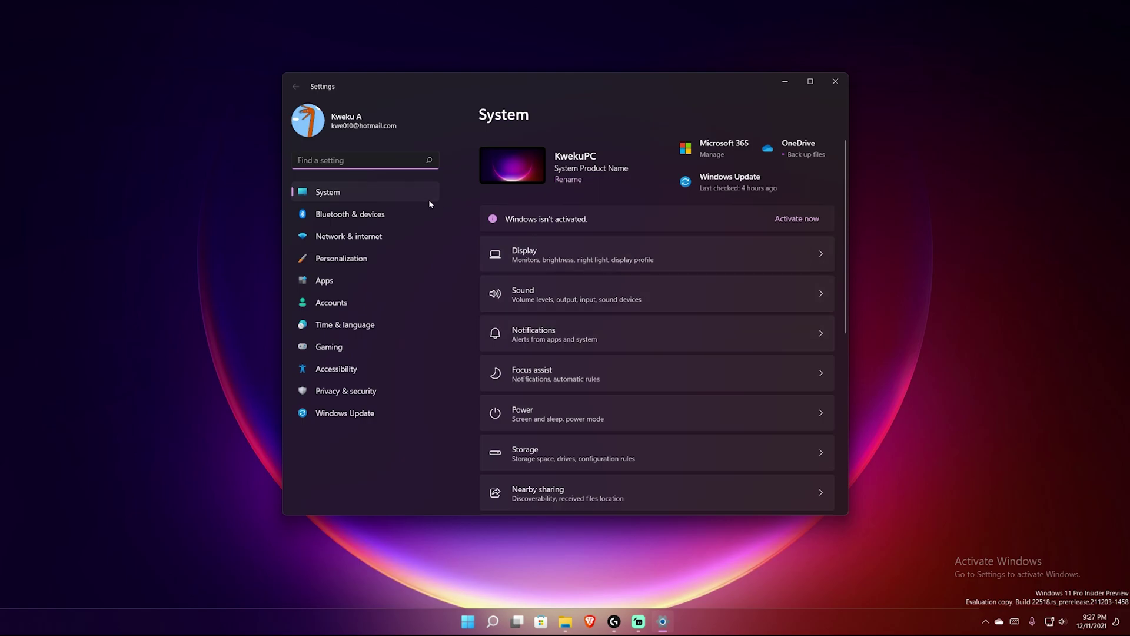
text(optional)
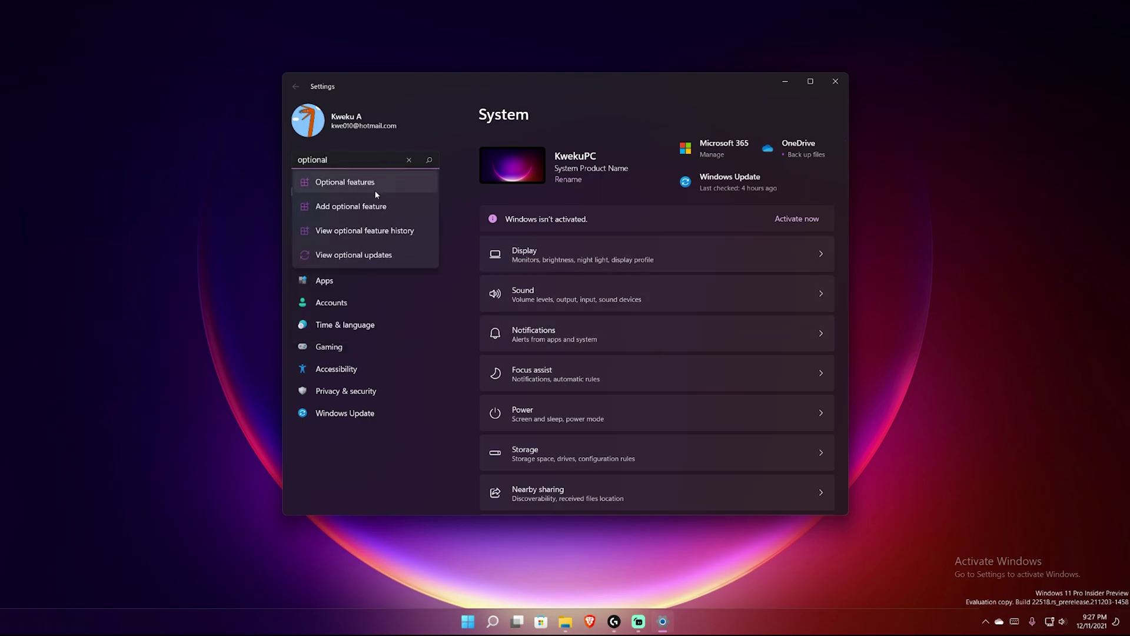
click(375, 189)
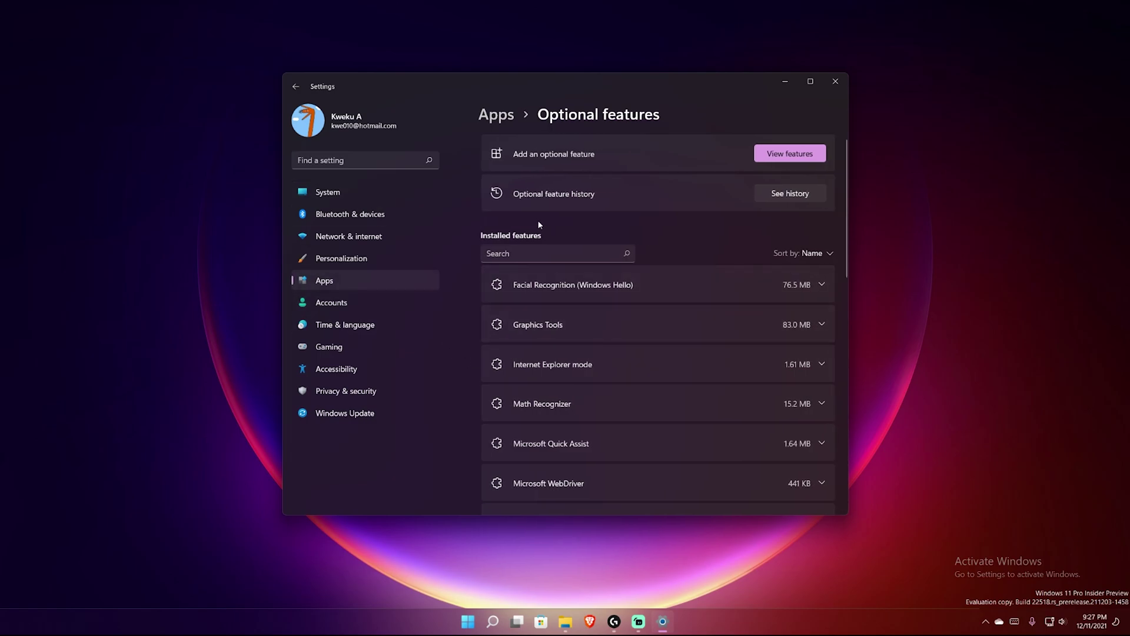
Look through the installed optional features and the list of features available to add, leaving without adding any.
scroll(612, 224, down, 2)
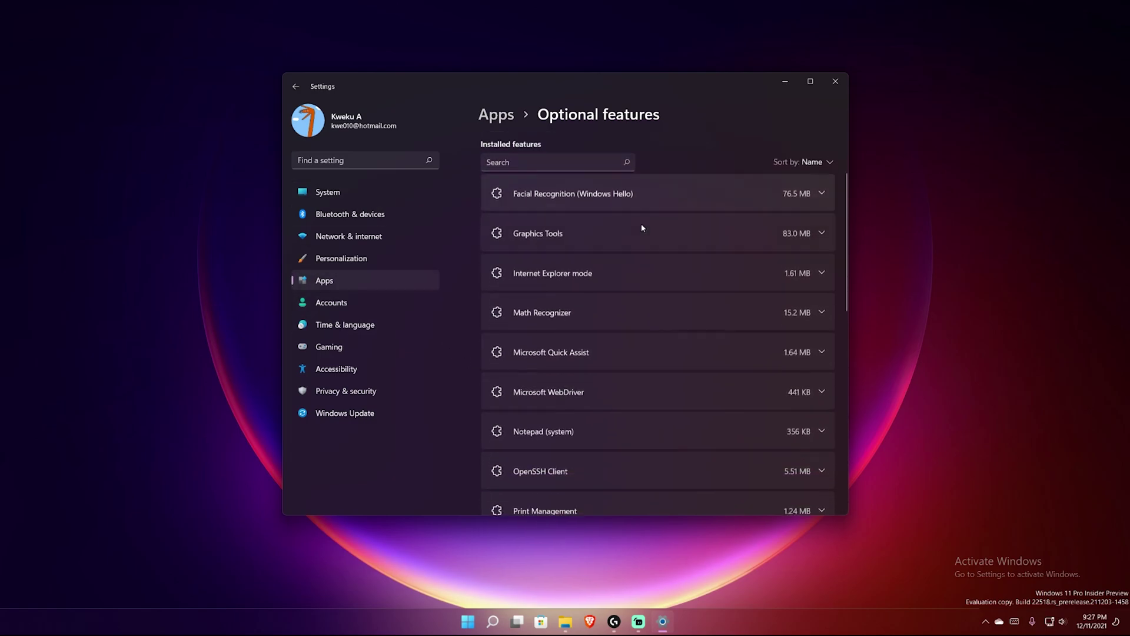
scroll(636, 227, up, 2)
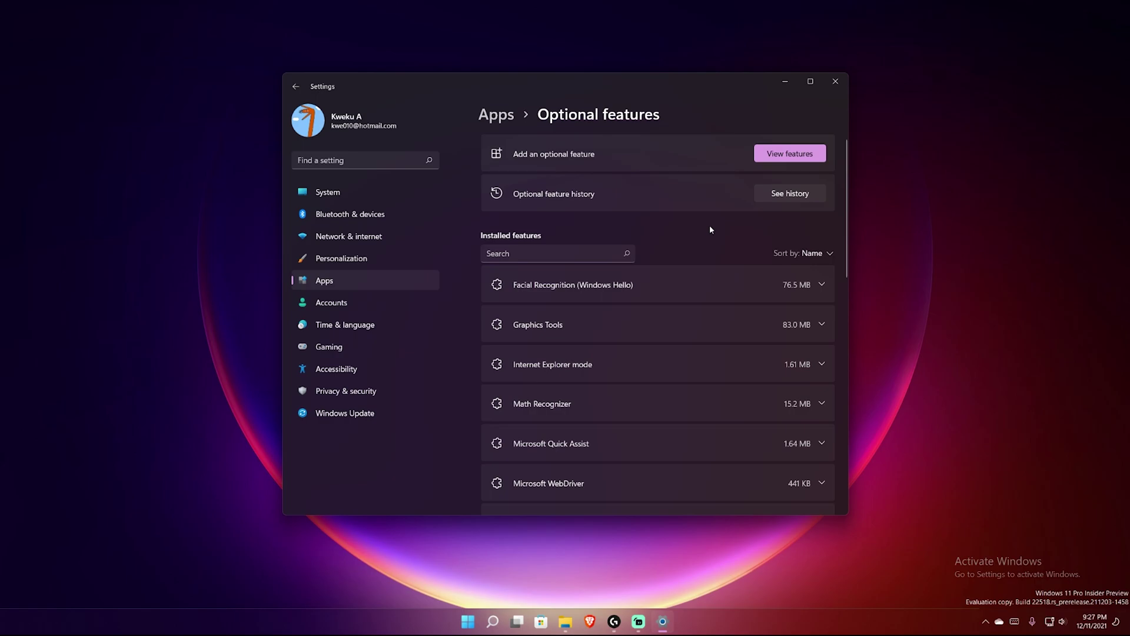
click(775, 157)
scroll(500, 309, down, 10)
scroll(501, 296, down, 15)
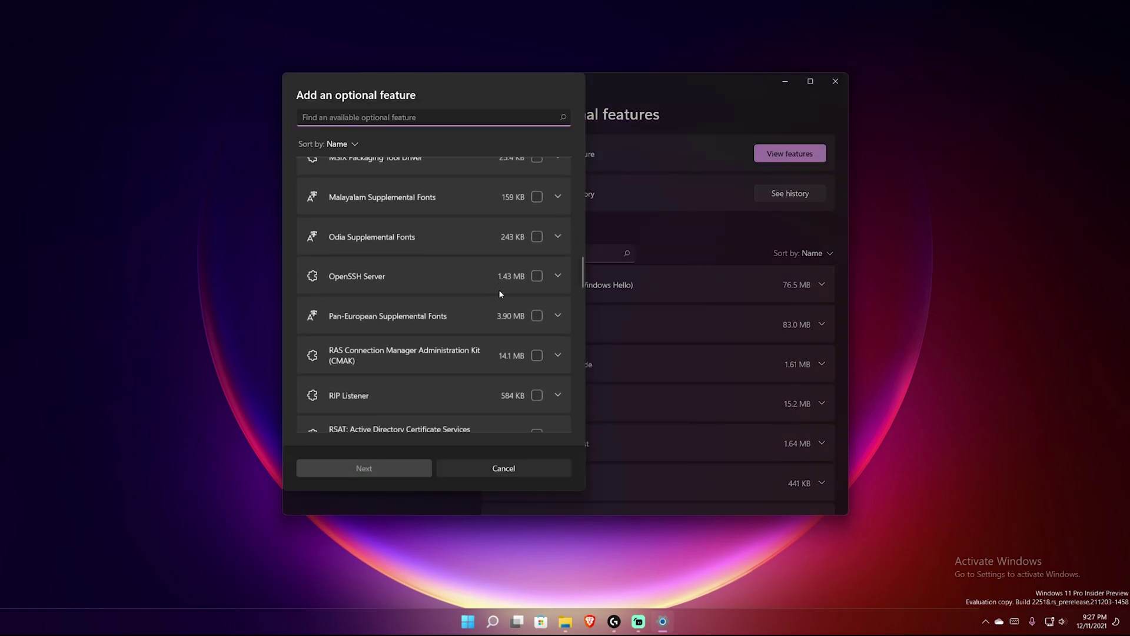
click(503, 469)
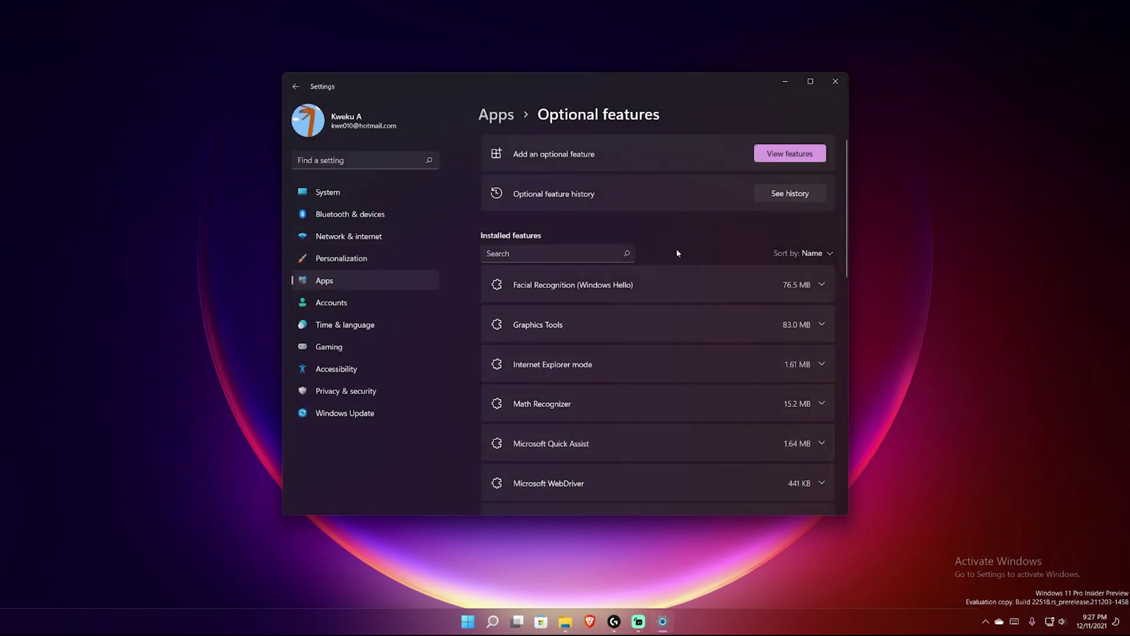
Open More Windows features from the related settings and enlarge the Windows Features dialog to show more entries.
scroll(677, 230, down, 15)
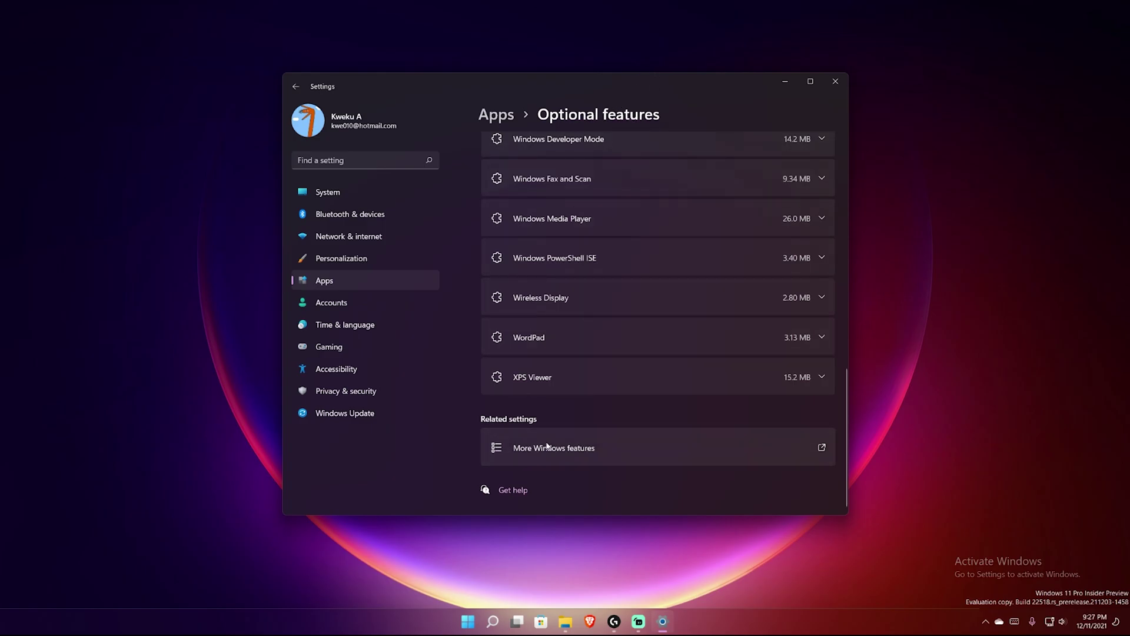
click(518, 448)
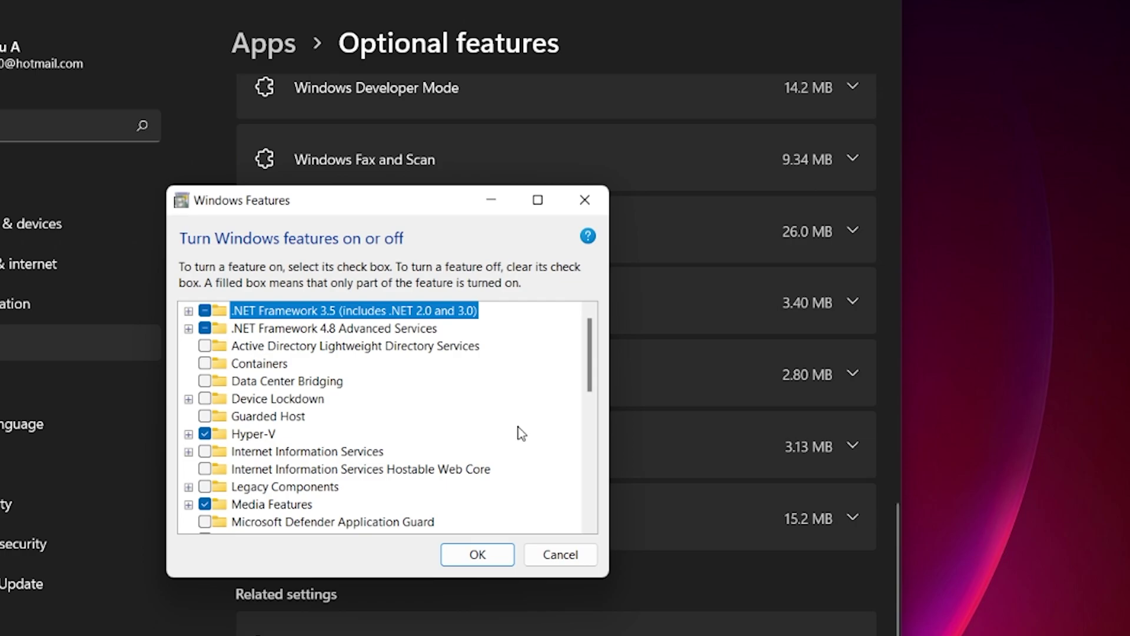
drag(434, 211, 437, 44)
drag(613, 411, 880, 627)
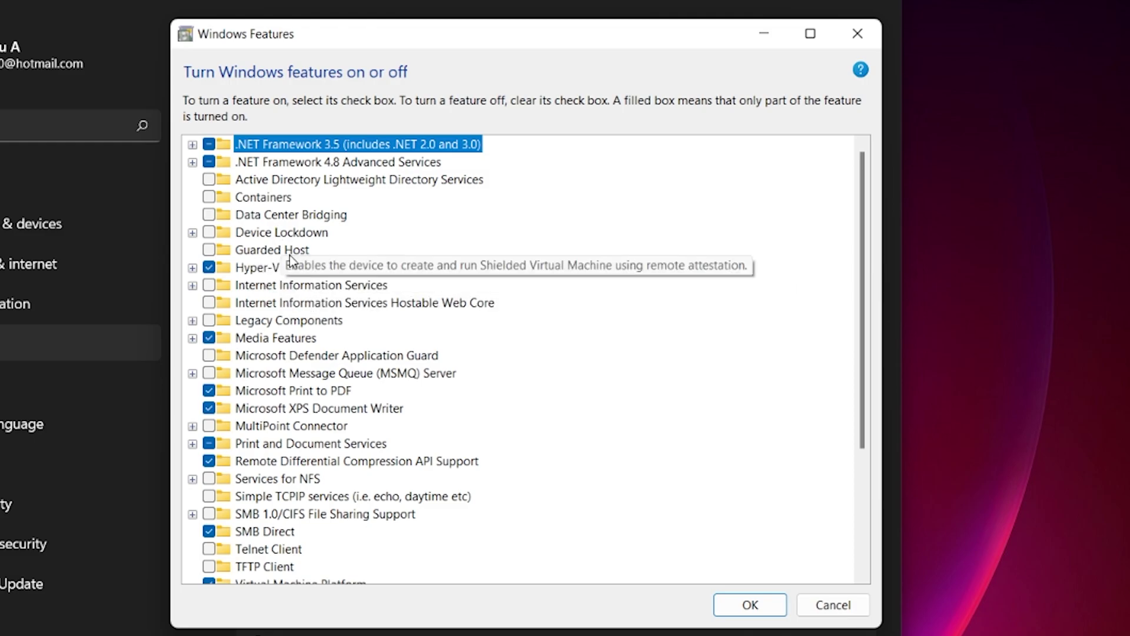
Review the Windows Features list for the Windows Sandbox entry, close the dialog, and minimize Settings.
scroll(361, 319, down, 2)
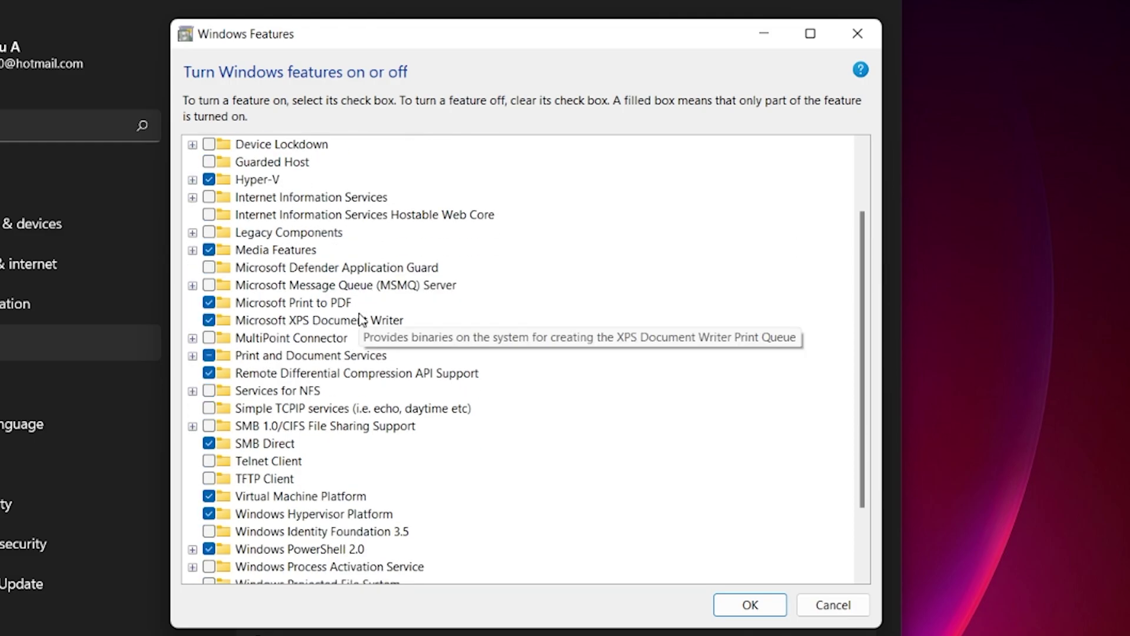
scroll(360, 320, down, 2)
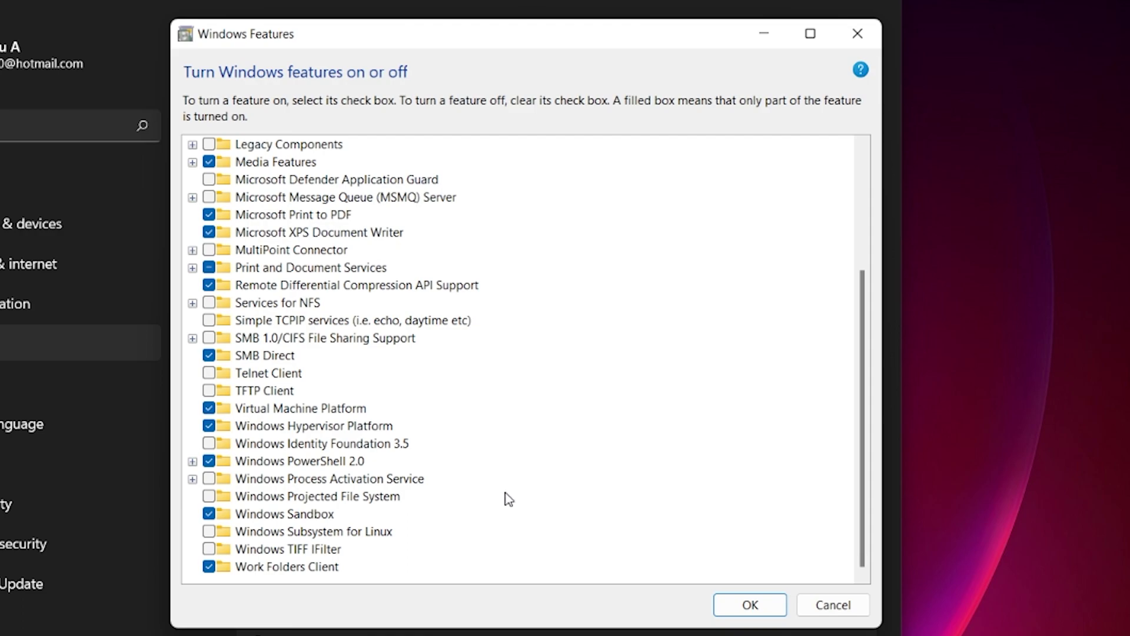
scroll(511, 501, up, 4)
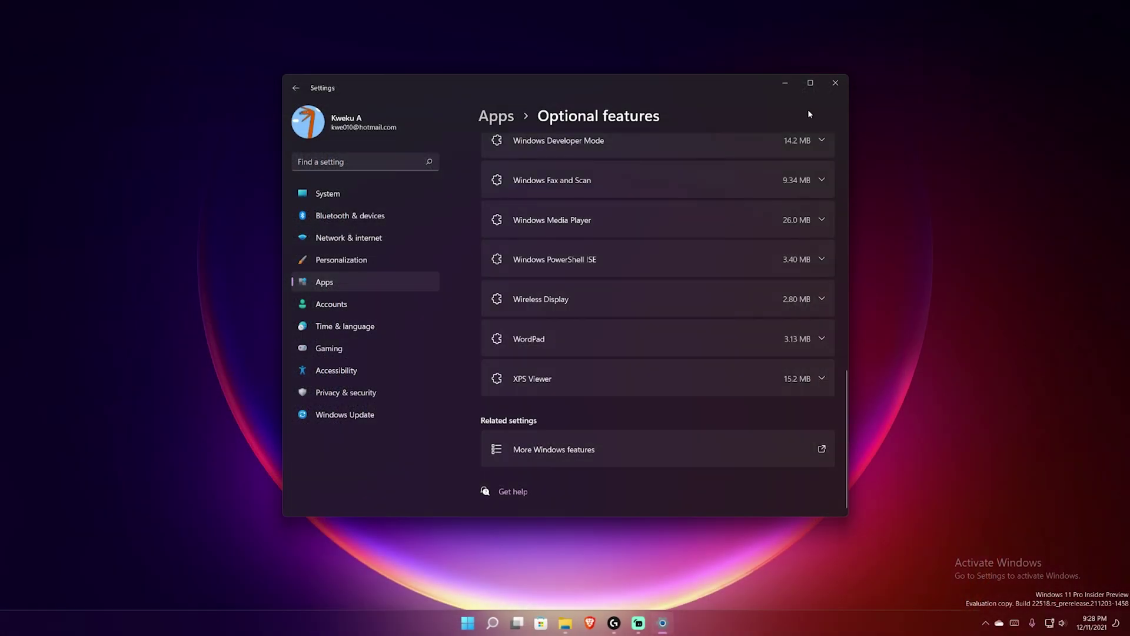
click(783, 85)
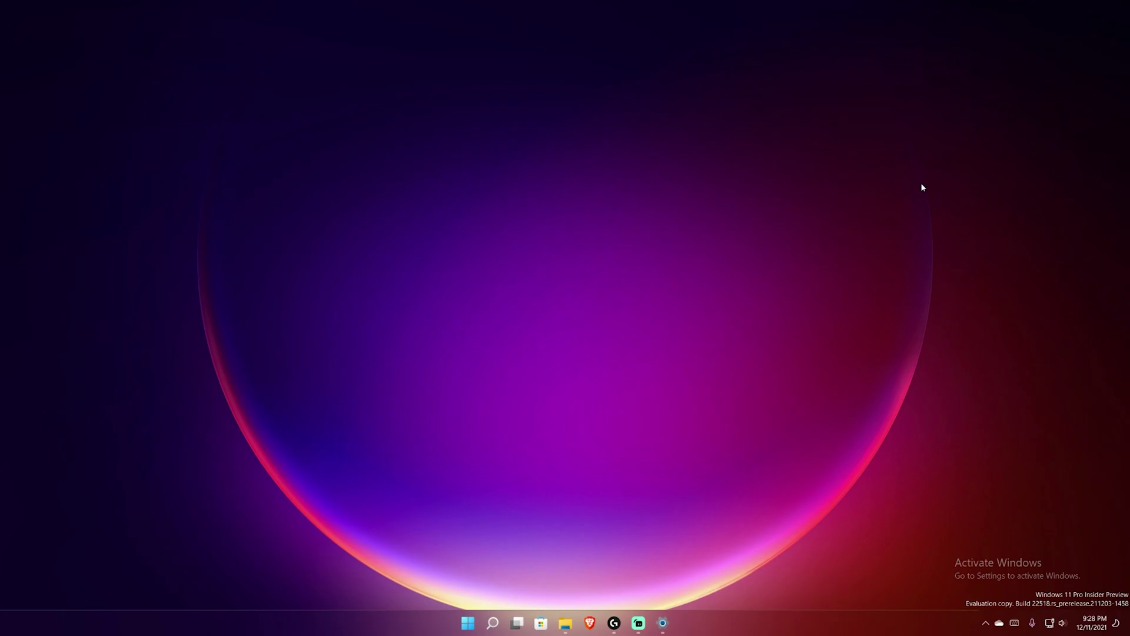